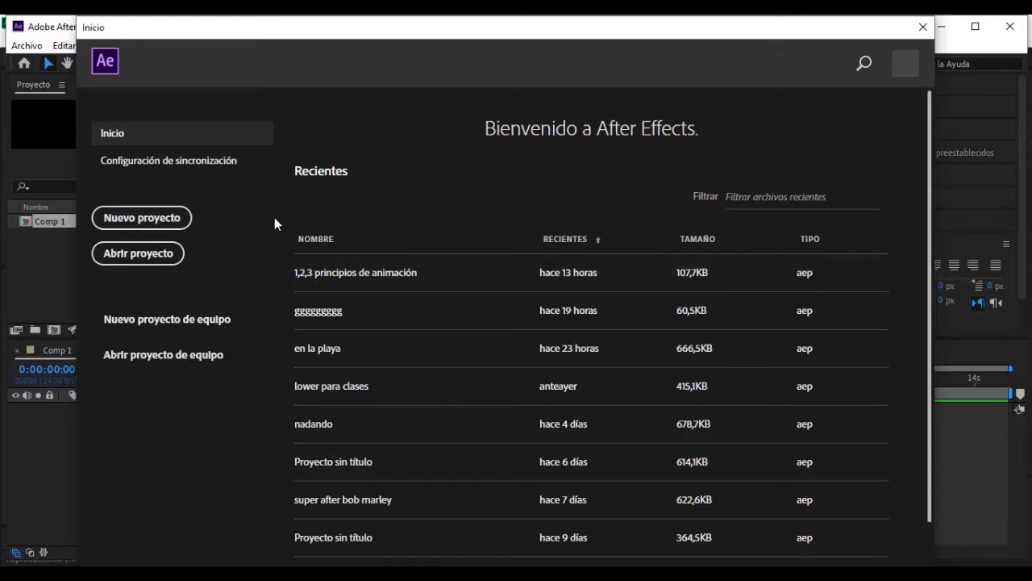
Step: Start a new project from the home screen
left_click(149, 224)
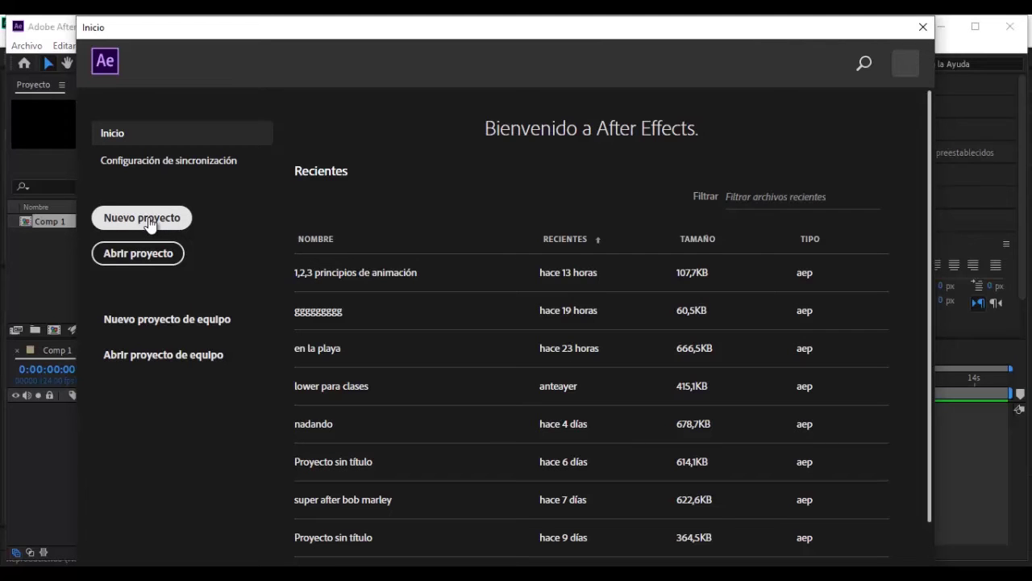
left_click(610, 315)
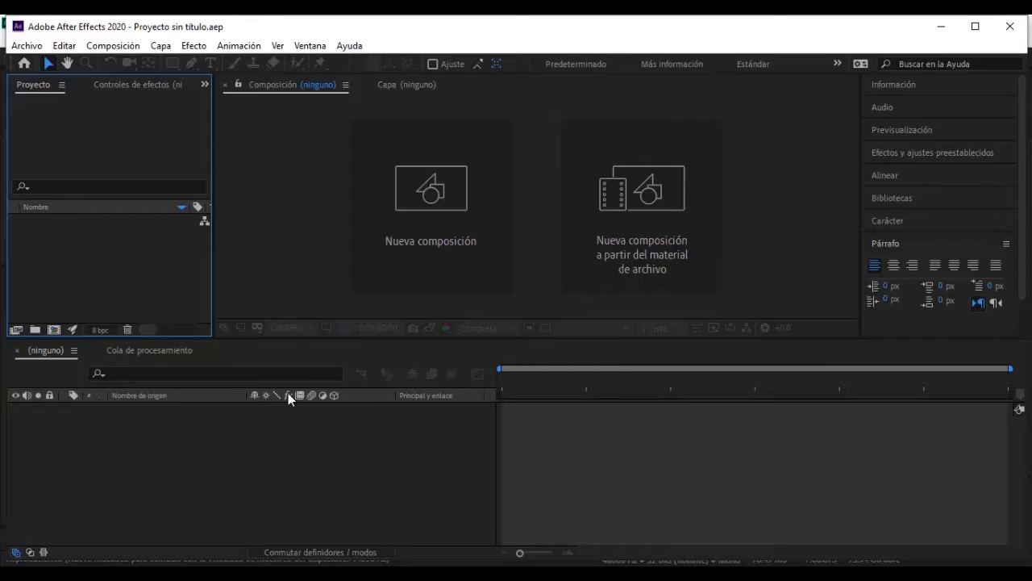
Step: Expand the Bibliotecas panel and enlarge the composition area by reducing the timeline's height
left_click(268, 289)
left_click(277, 442)
left_click(131, 304)
left_click(906, 199)
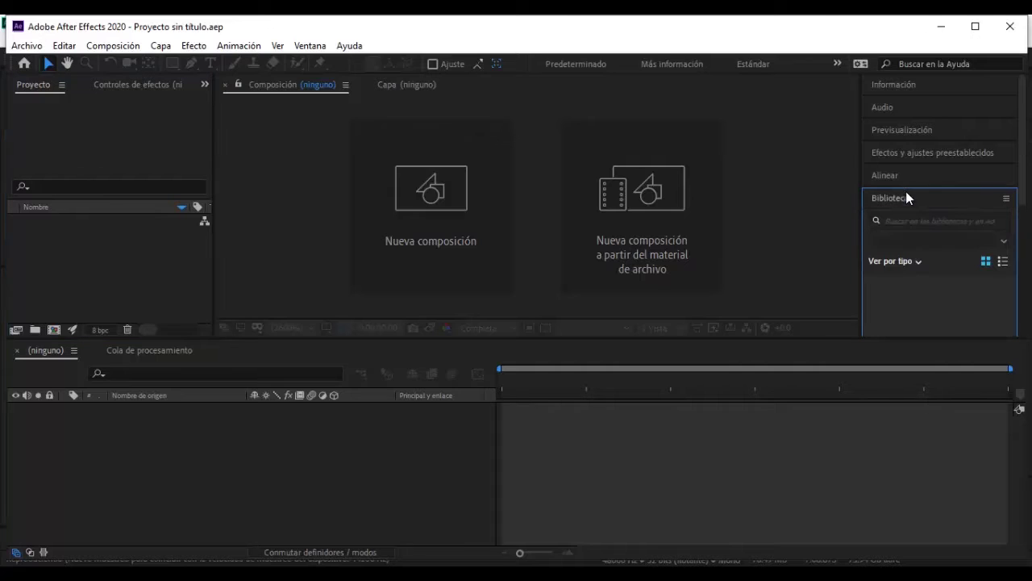
left_click(363, 453)
left_click(159, 270)
left_click(280, 201)
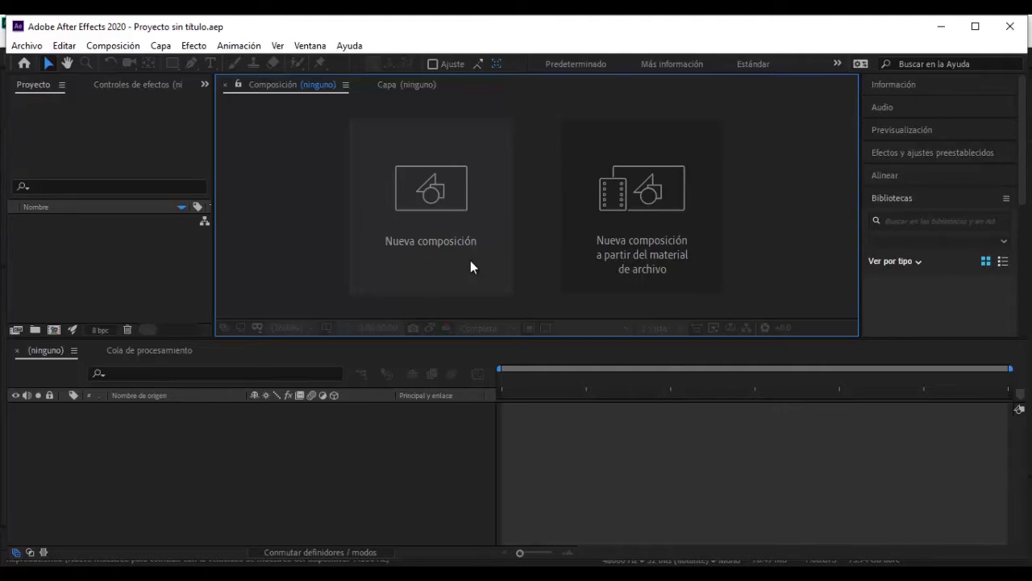
left_click_drag(476, 339, 475, 365)
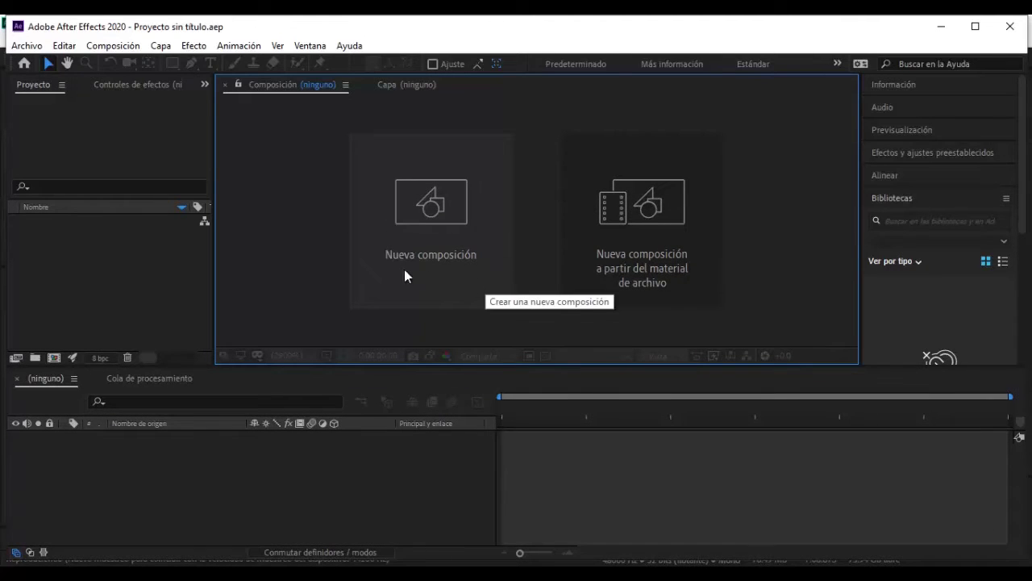
left_click(424, 256)
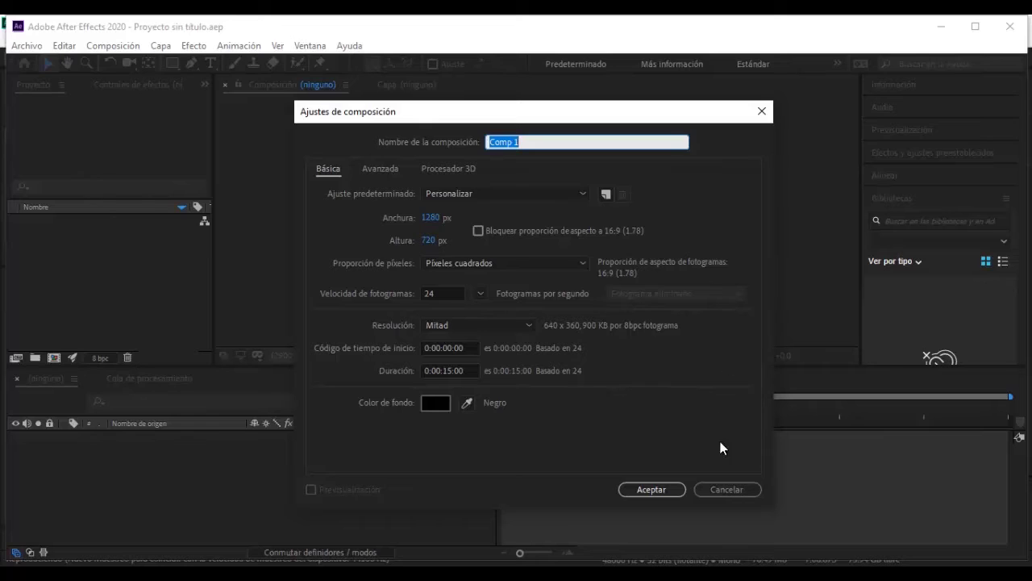
left_click(740, 490)
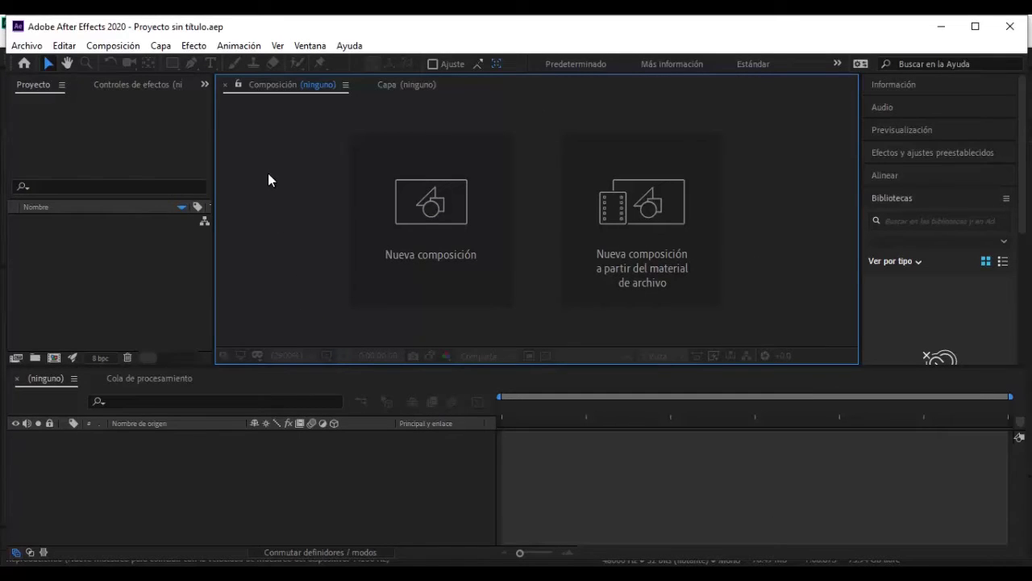
left_click(127, 47)
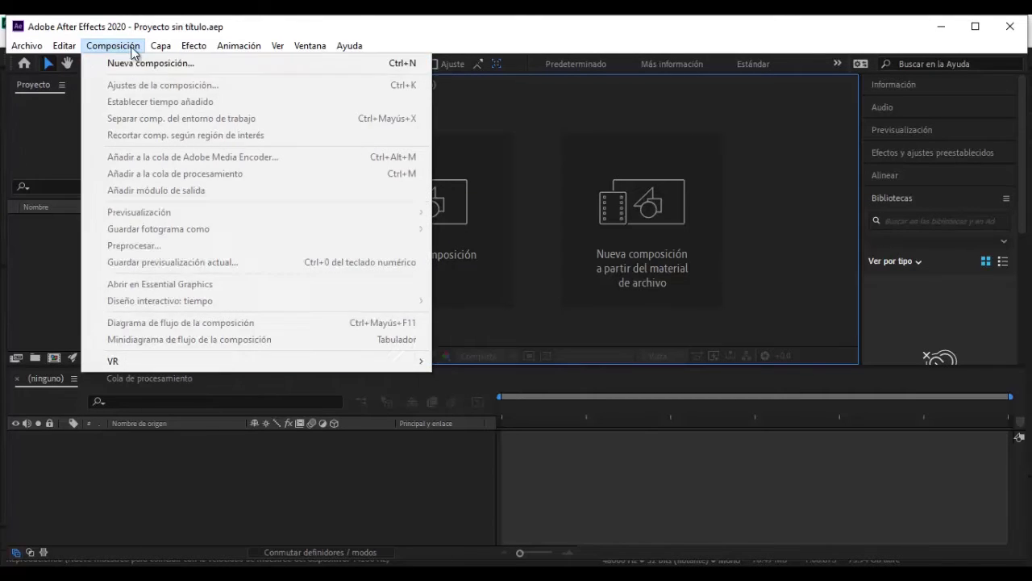
Step: Maximize the program window and make the Proyecto panel active
left_click(975, 26)
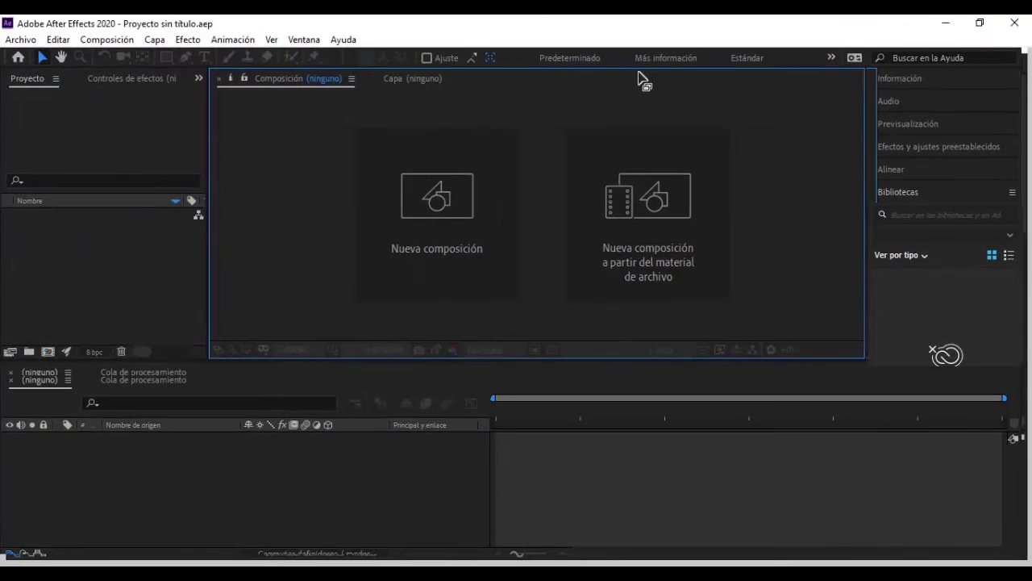
left_click(72, 232)
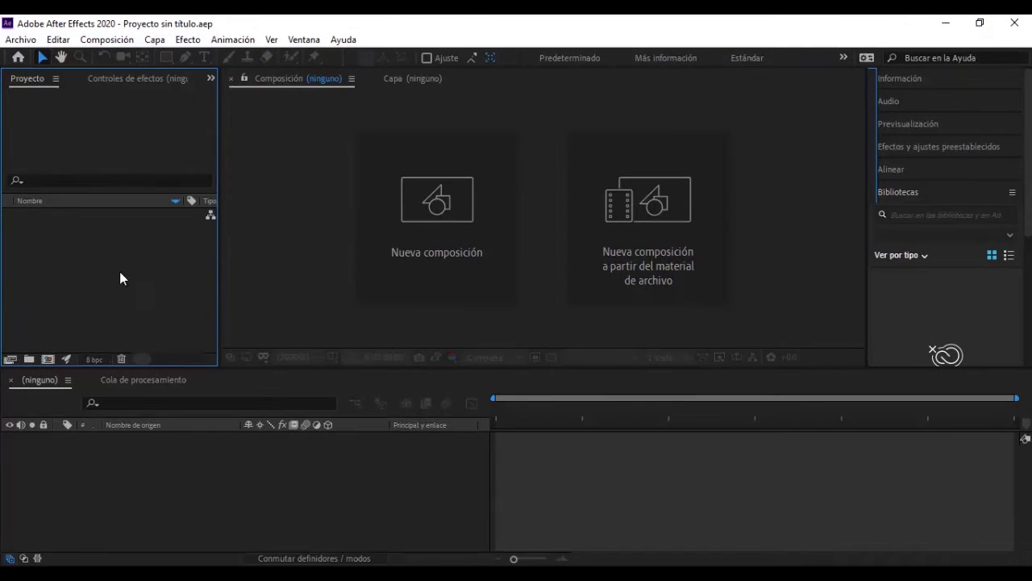
left_click(47, 360)
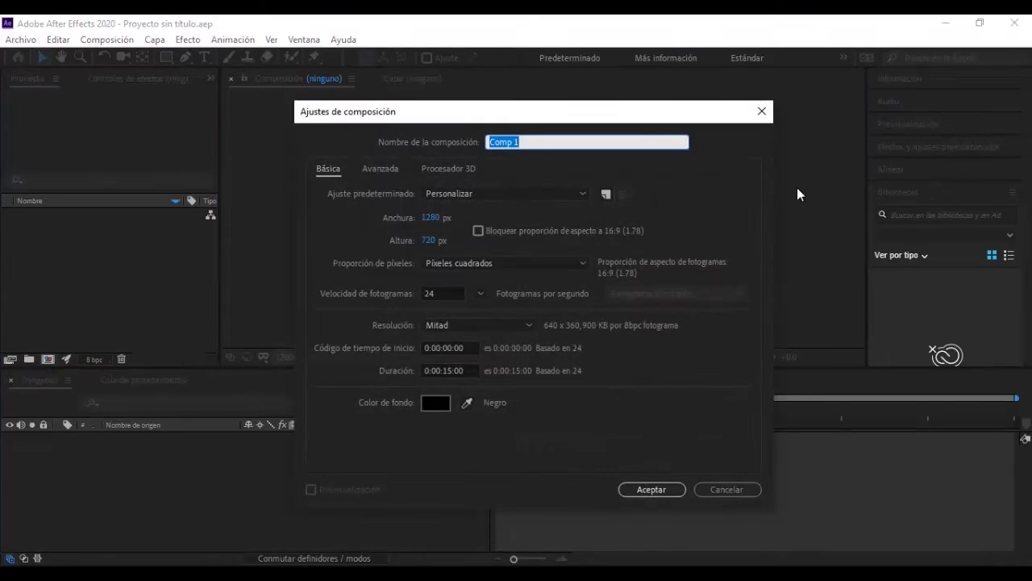
left_click_drag(532, 113, 506, 107)
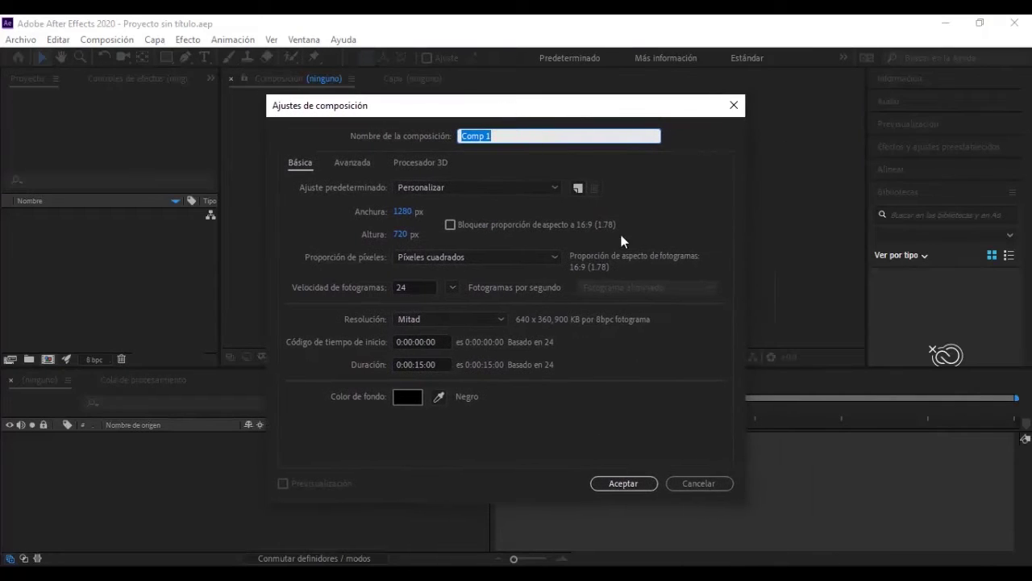
left_click(717, 486)
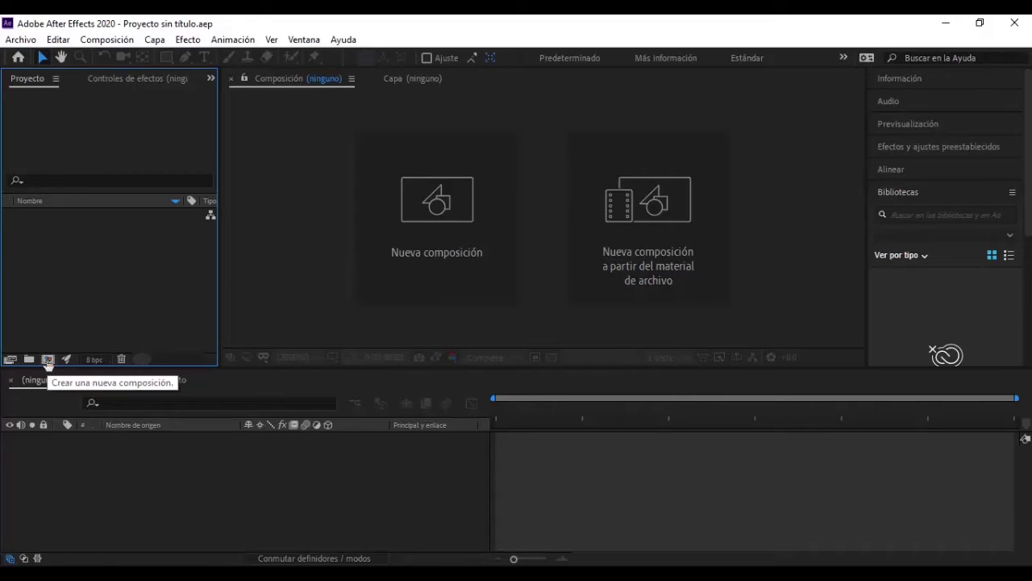
left_click(254, 345)
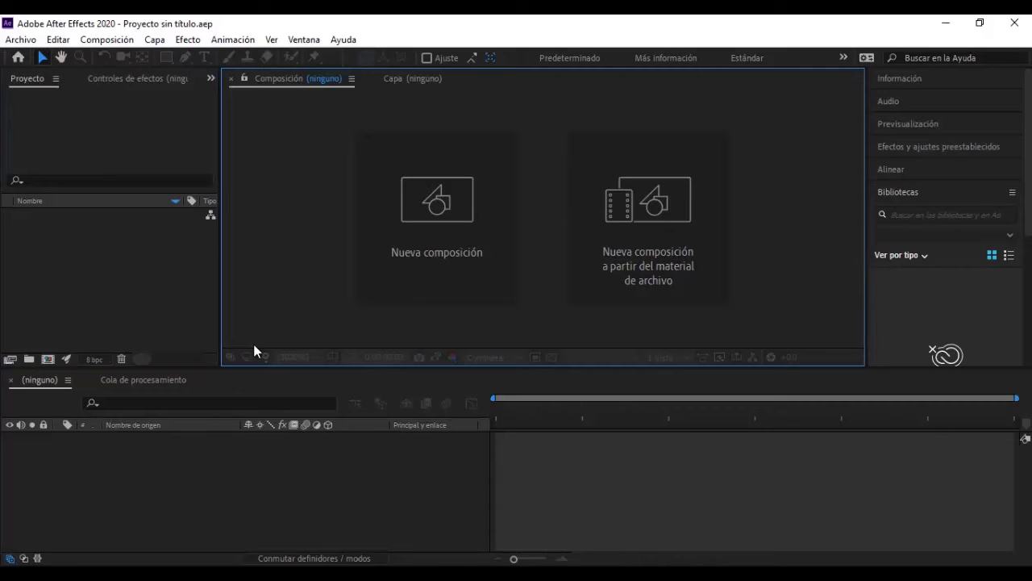
Step: Begin a new composition and apply the HDTV 1080 29,97 preset in its settings
left_click(449, 228)
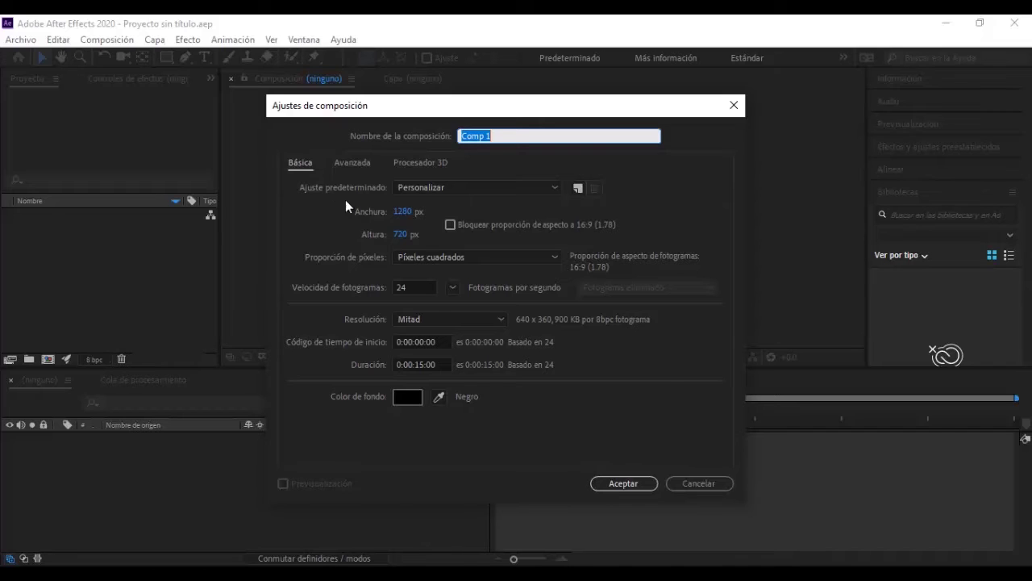
left_click(548, 187)
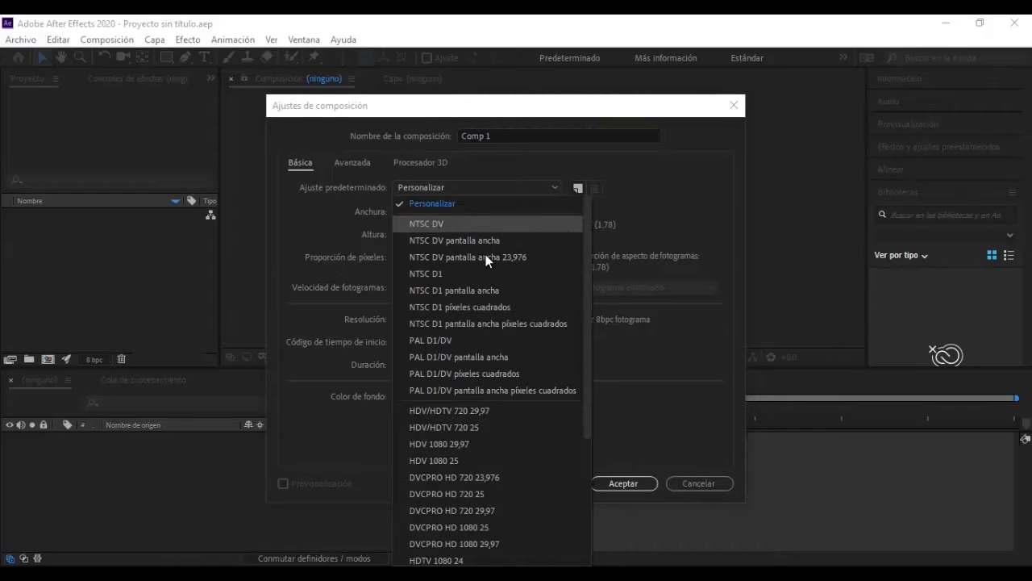
left_click_drag(589, 263, 598, 394)
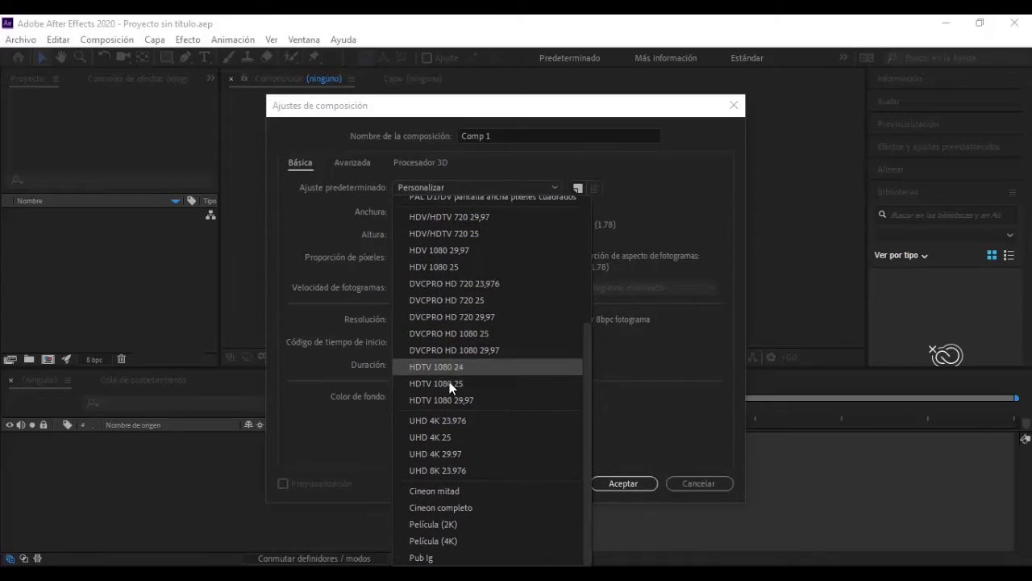
left_click(468, 407)
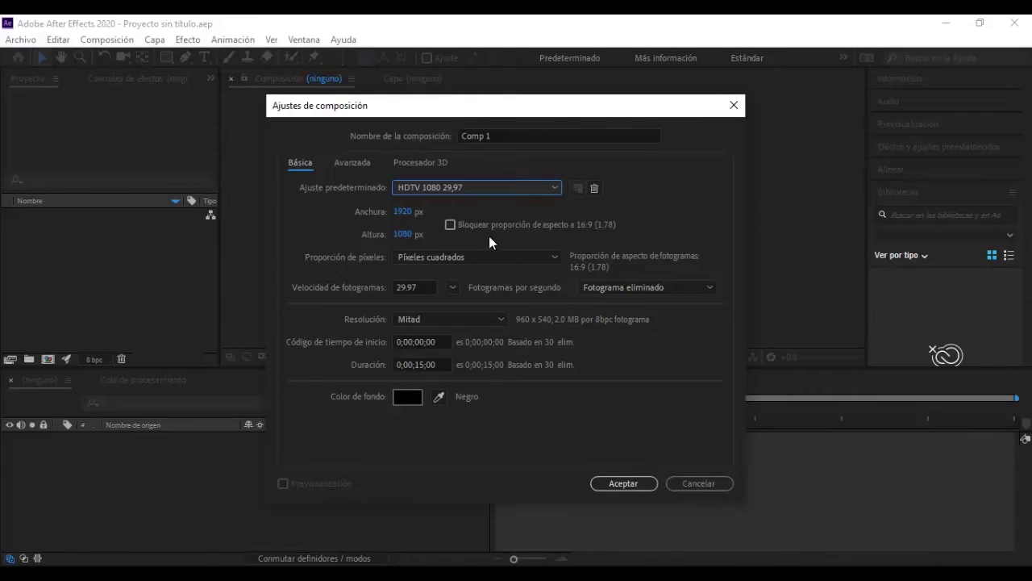
Step: Set the composition's width to 1280 px and height to 720 px, leaving the aspect ratio unlocked
left_click(403, 212)
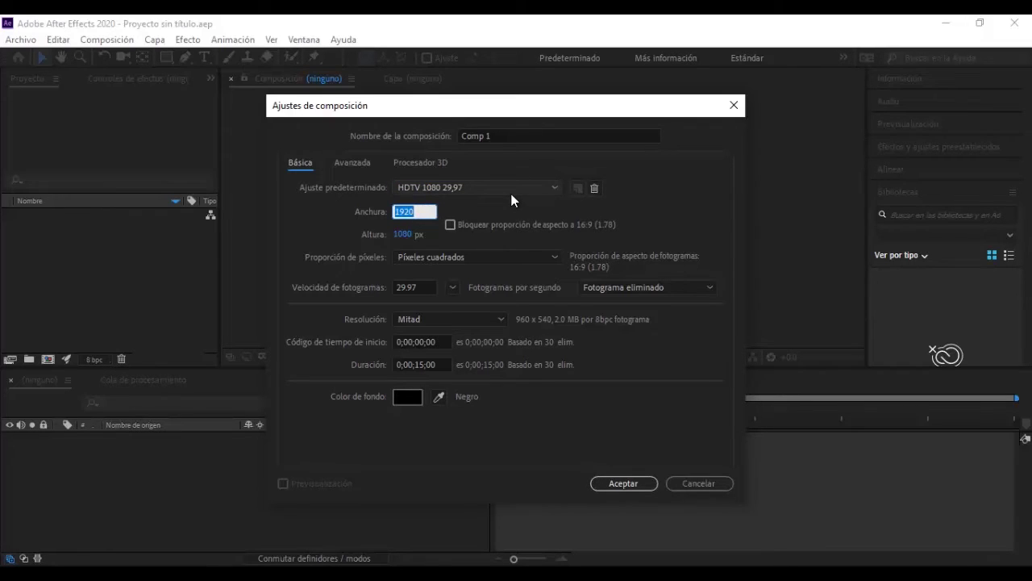
type("128")
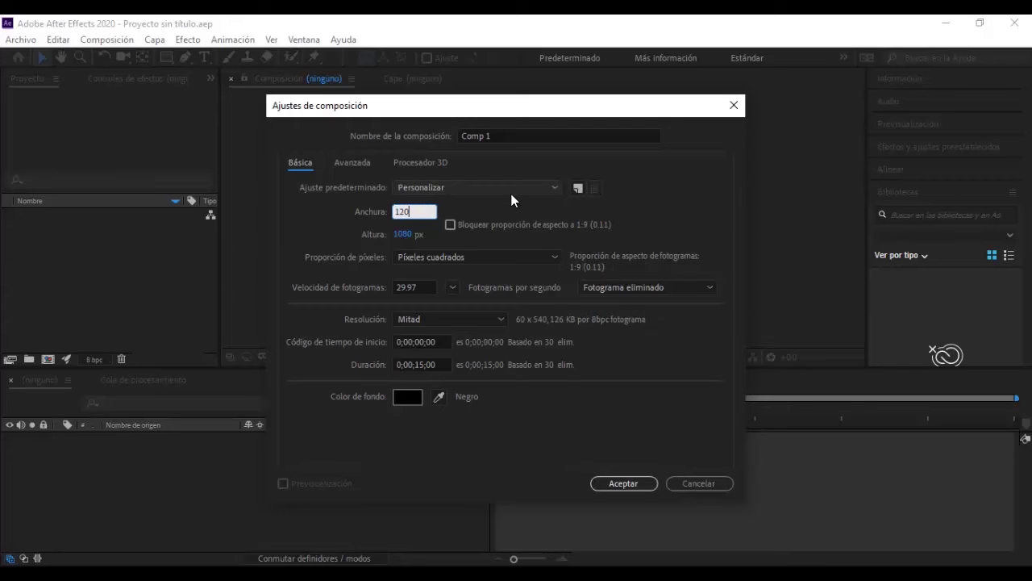
type("0")
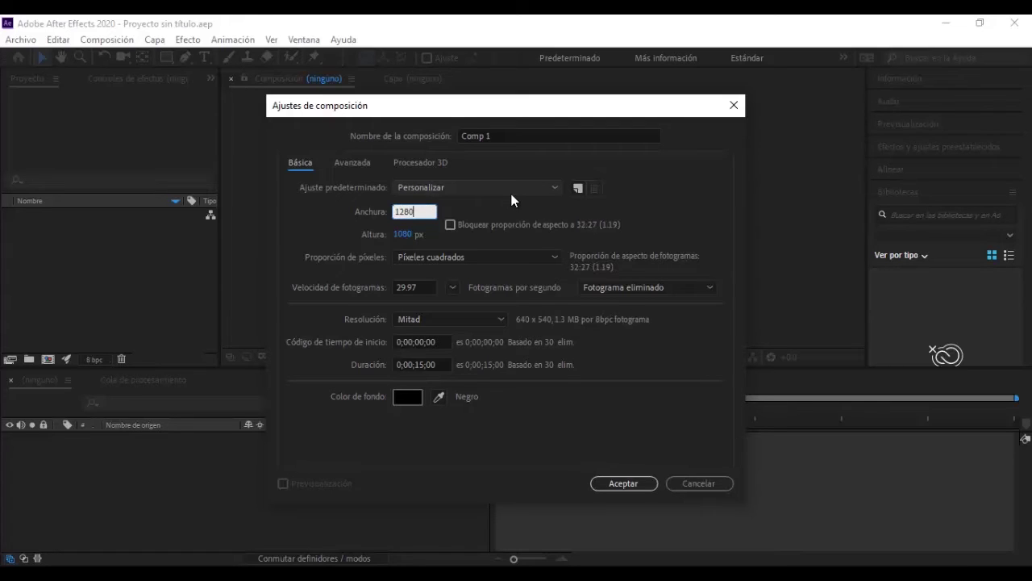
left_click(399, 234)
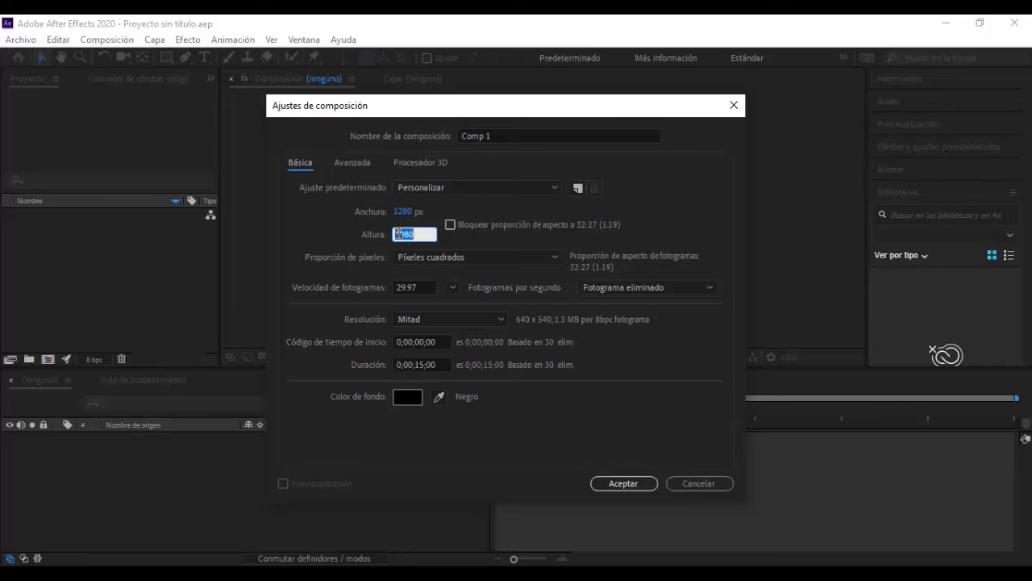
type("720")
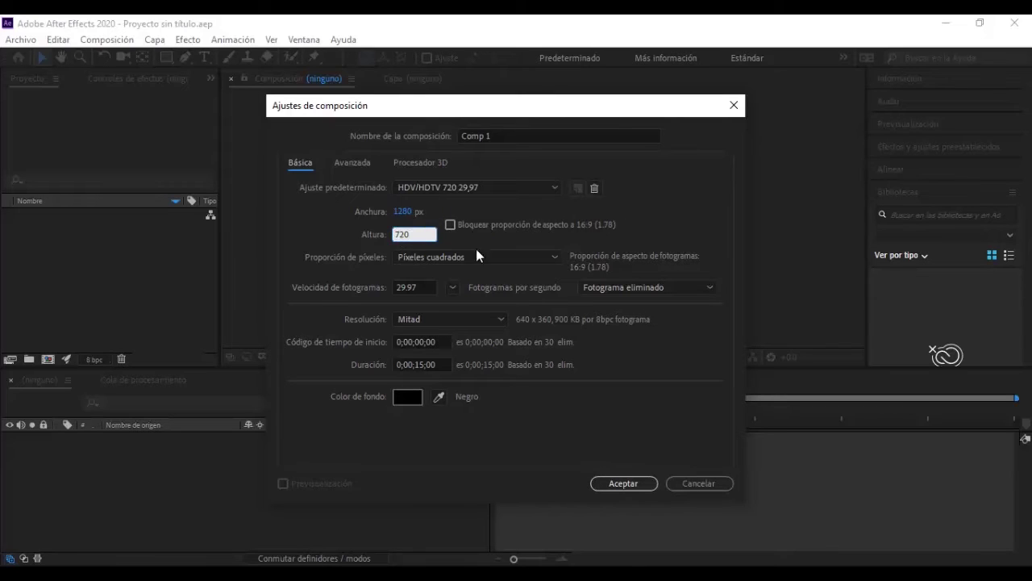
left_click(551, 233)
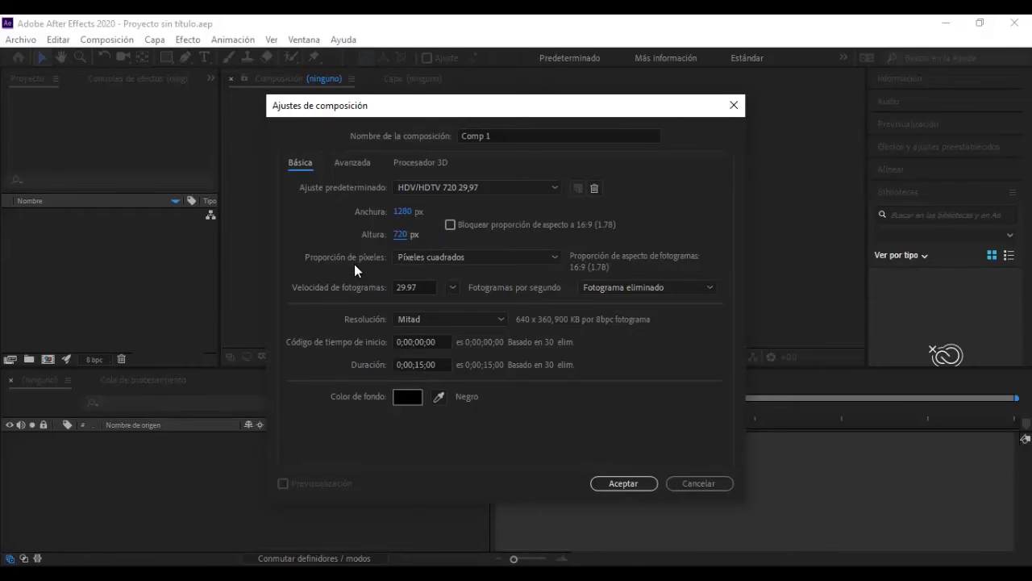
left_click(450, 229)
left_click(452, 229)
Step: Try a frame rate of 12 for the composition, and set it to 24 frames per second
left_click(453, 288)
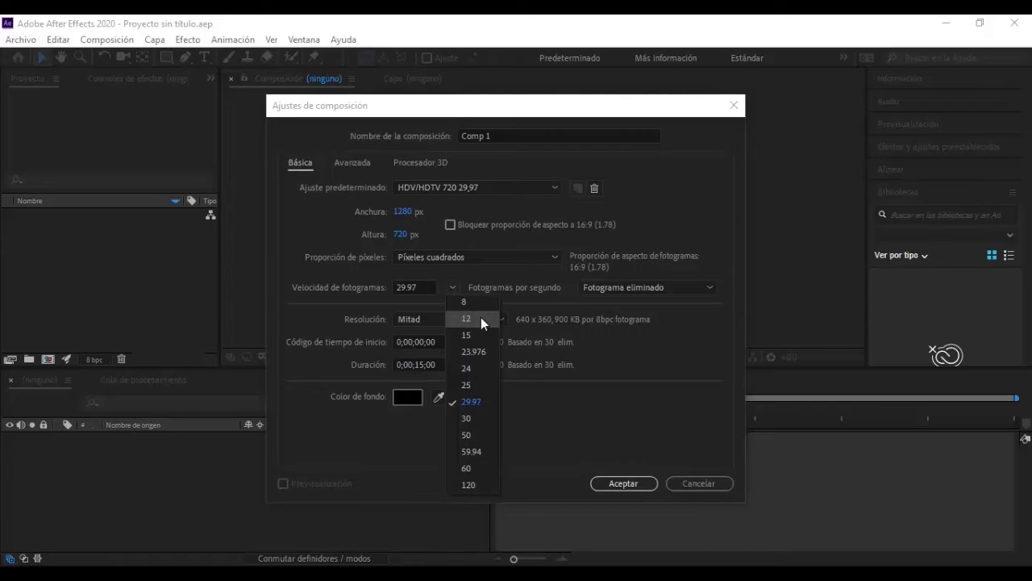
left_click(478, 318)
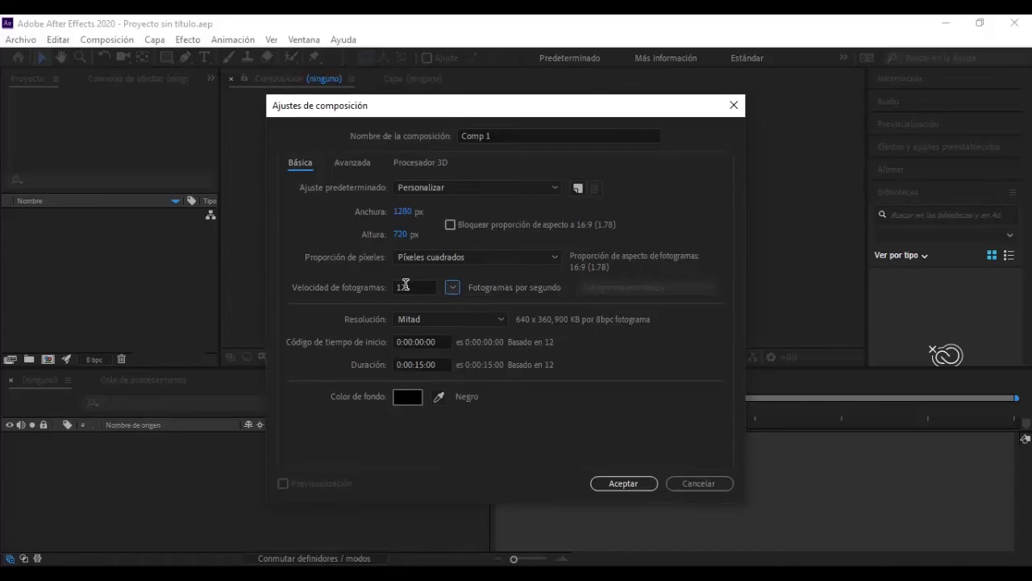
left_click(452, 288)
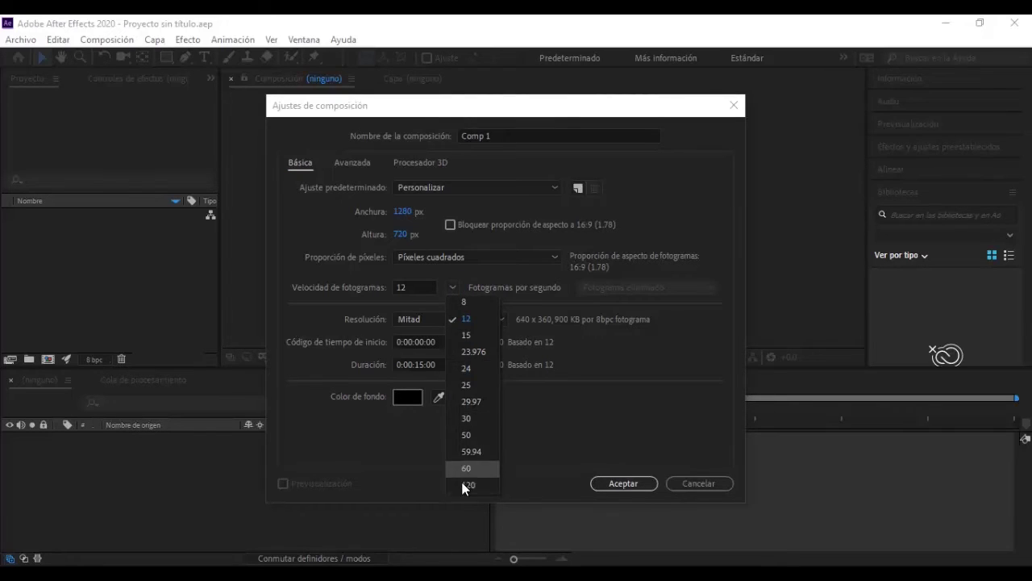
left_click(472, 367)
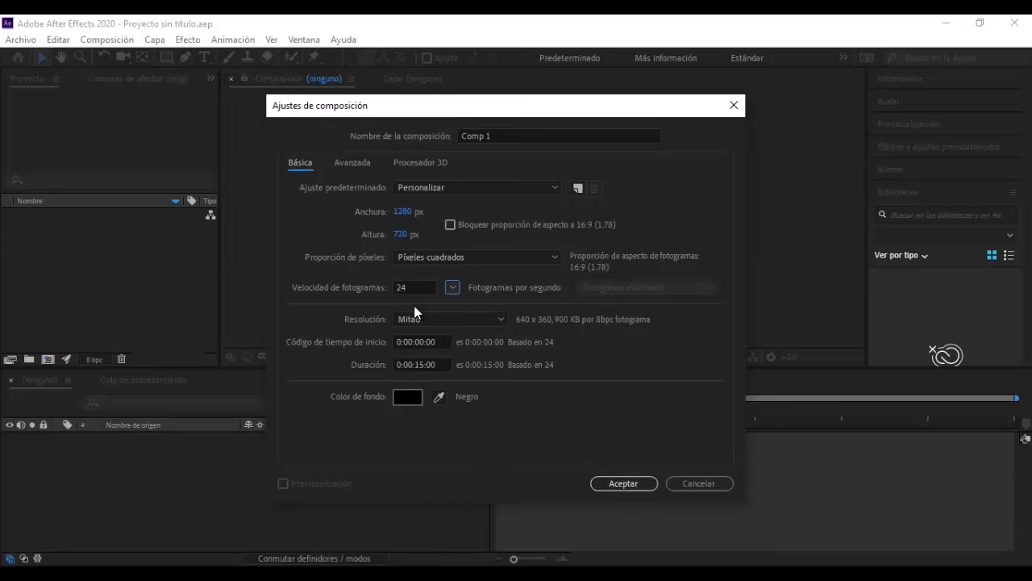
left_click(453, 288)
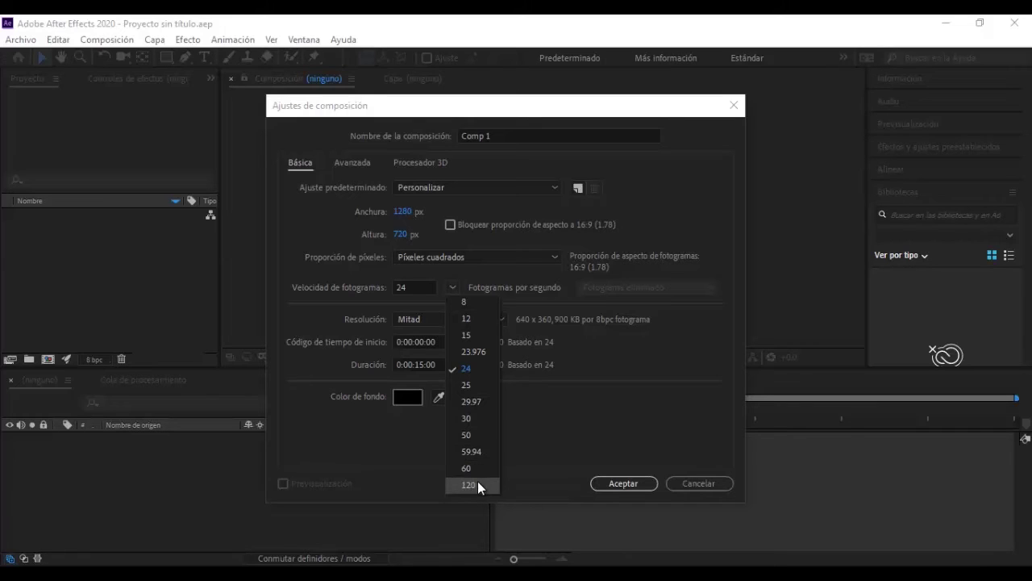
left_click(392, 466)
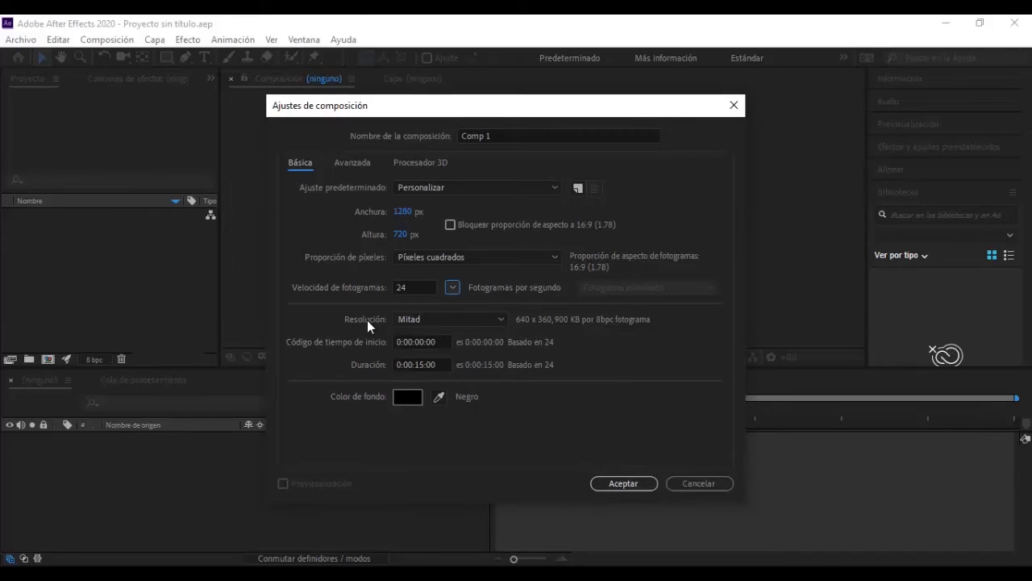
Step: Try the Tercio and Cuarto resolutions for the composition, and return the resolution to Mitad
left_click(507, 323)
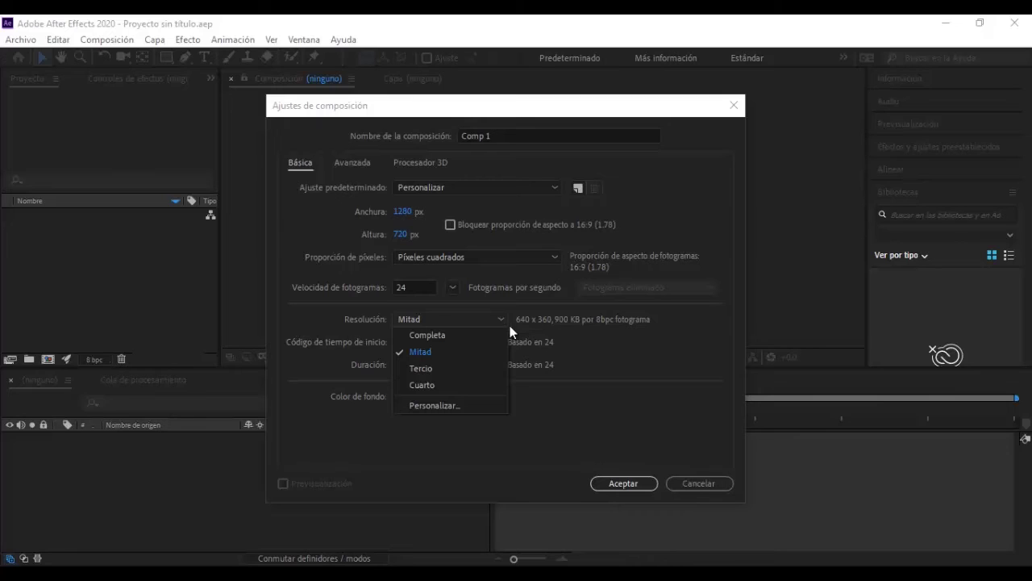
left_click(433, 368)
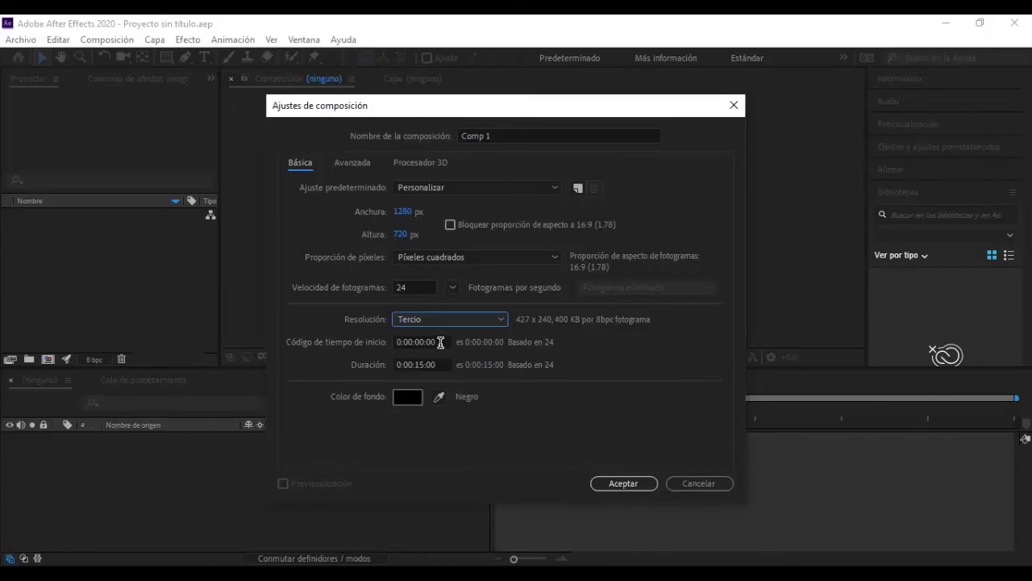
left_click(445, 319)
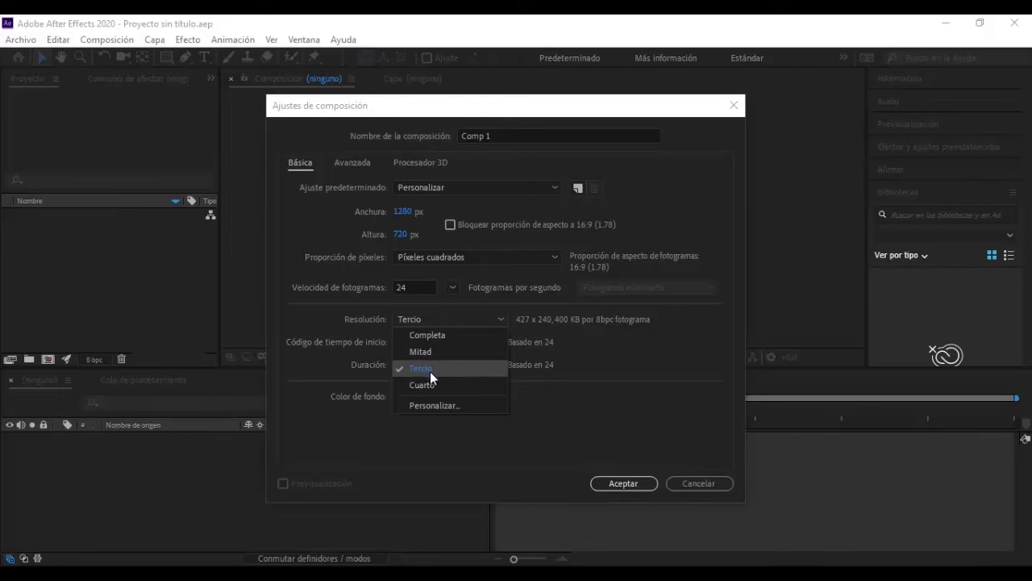
left_click(431, 382)
left_click(436, 318)
left_click(439, 354)
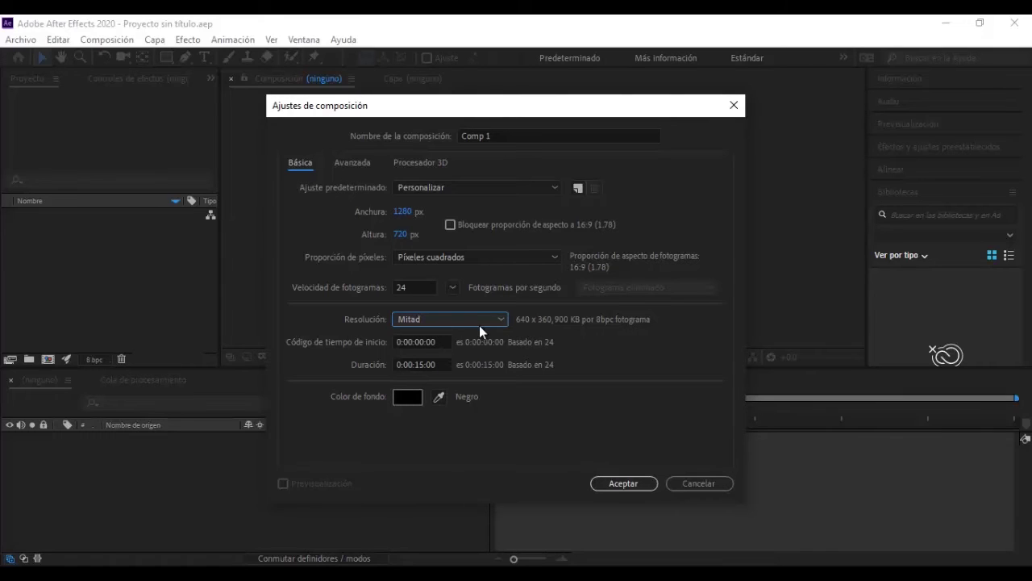
Step: Try a duration of 30 seconds for the composition, and return the duration to 15 seconds
left_click(424, 365)
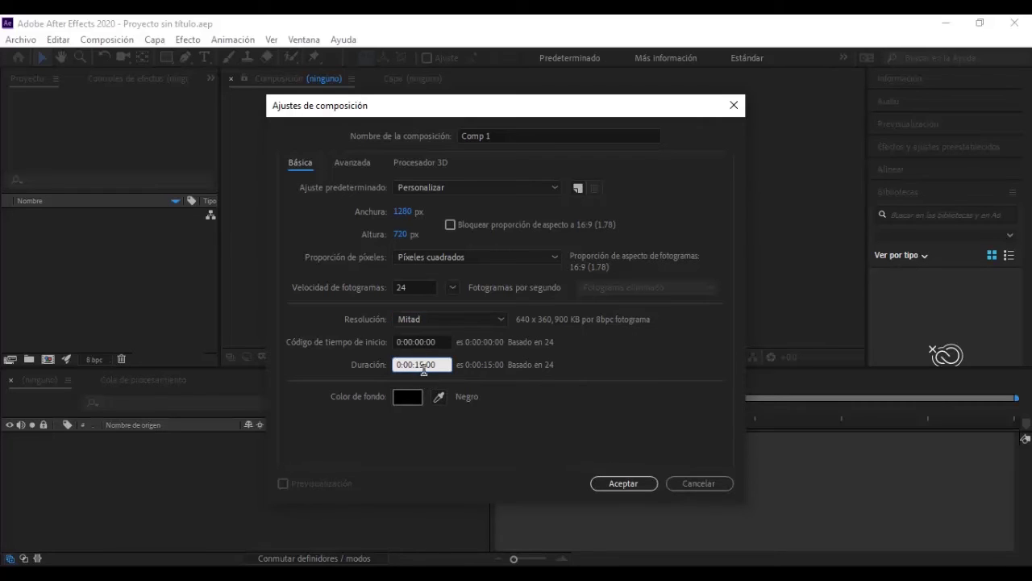
key("BackSpace")
key("BackSpace")
type("1")
key("BackSpace")
type("30")
left_click(428, 376)
left_click(420, 363)
double_click(418, 365)
type("15")
left_click(530, 377)
Step: Try blue, green and pink shades for the composition's background colour
left_click(407, 396)
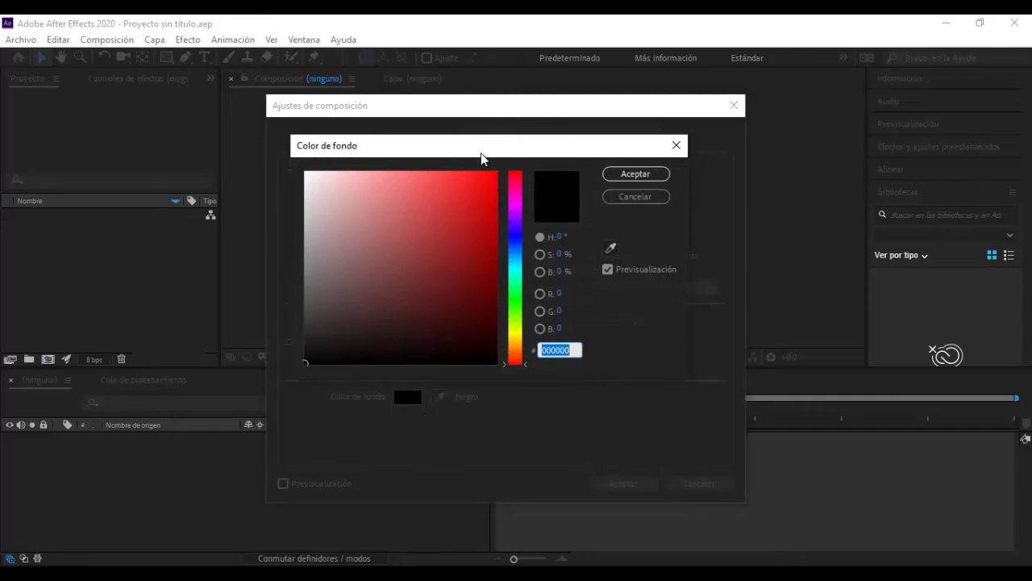
left_click_drag(481, 154, 489, 189)
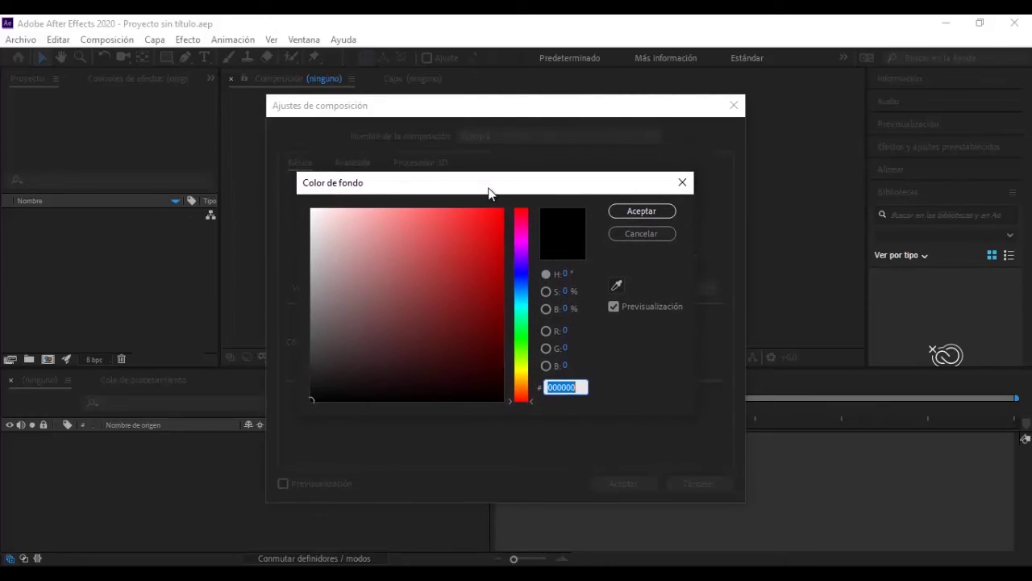
left_click(521, 289)
left_click(483, 268)
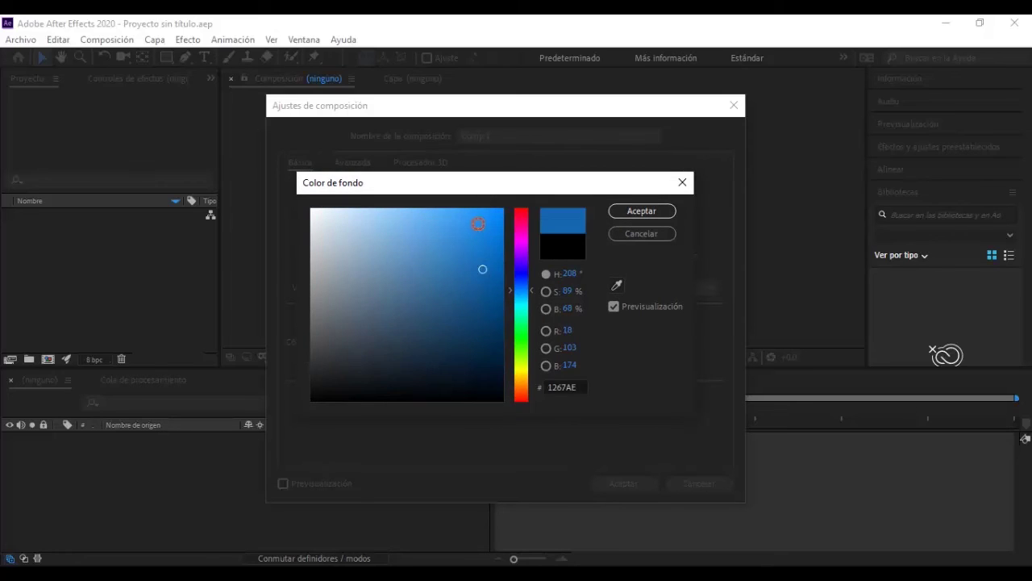
left_click_drag(478, 224, 404, 227)
left_click(521, 330)
left_click_drag(486, 271, 497, 225)
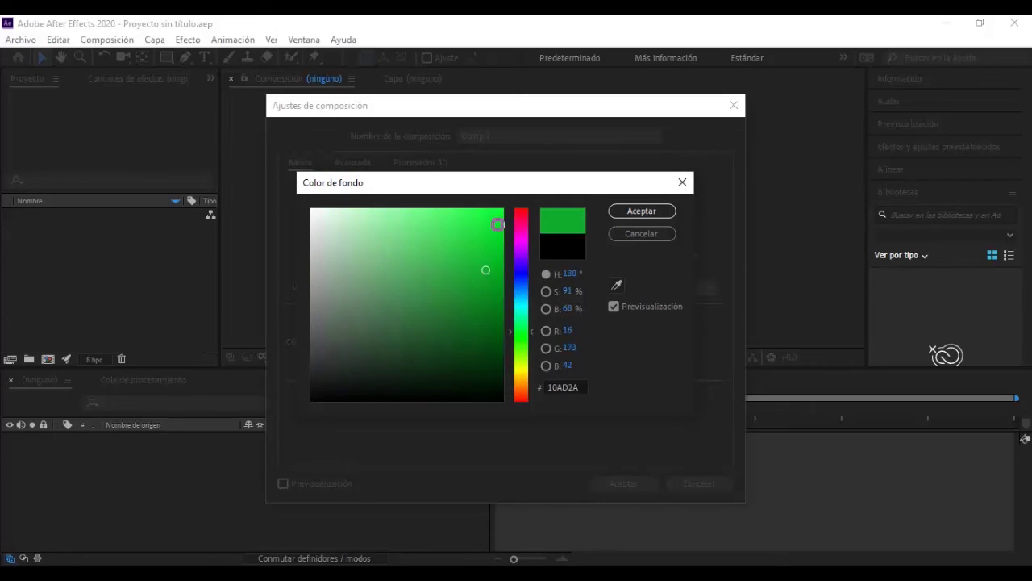
left_click(498, 224)
left_click(521, 217)
left_click(386, 259)
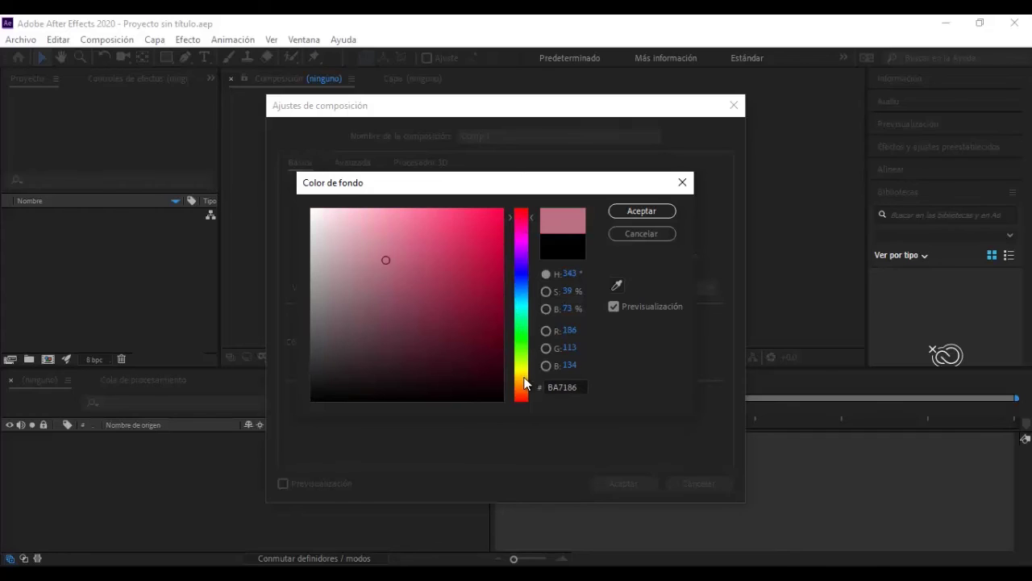
Step: Try yellow, brown and orange shades for the composition's background colour
left_click(521, 376)
left_click(486, 228)
left_click(371, 226)
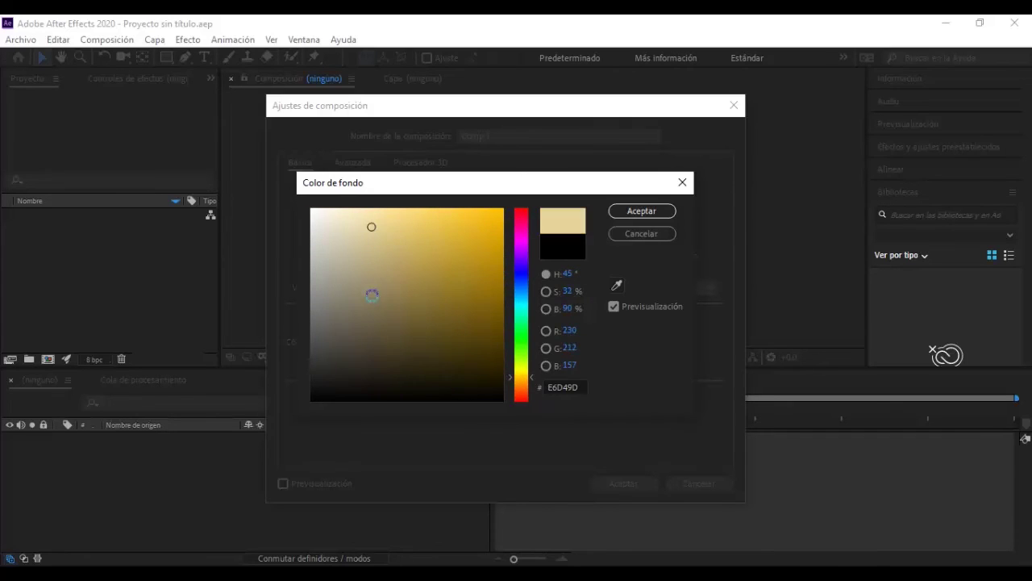
left_click(365, 308)
left_click(521, 390)
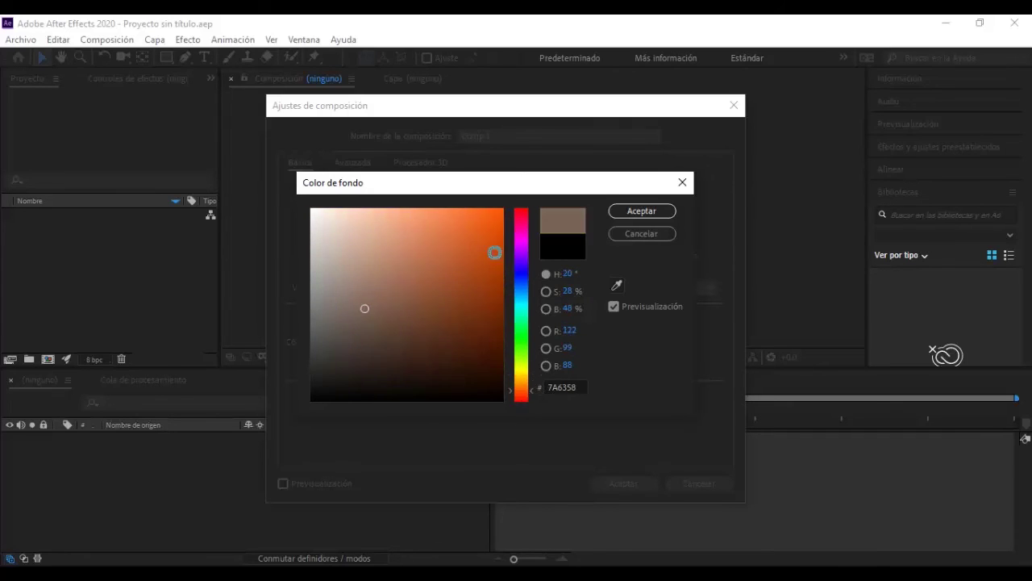
left_click(486, 241)
left_click(399, 215)
left_click(482, 247)
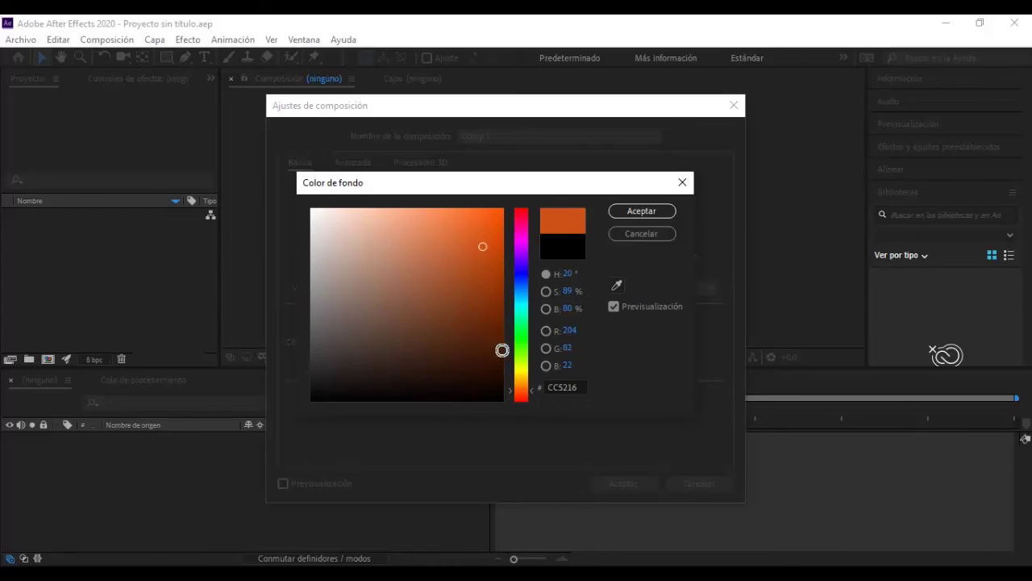
Step: Set the background colour to black after trying white, and create the composition with the configured settings
left_click_drag(521, 385, 525, 300)
mouse_move(435, 296)
left_mouse_down()
mouse_move(422, 311)
mouse_move(424, 353)
mouse_move(352, 362)
mouse_move(287, 428)
left_mouse_up()
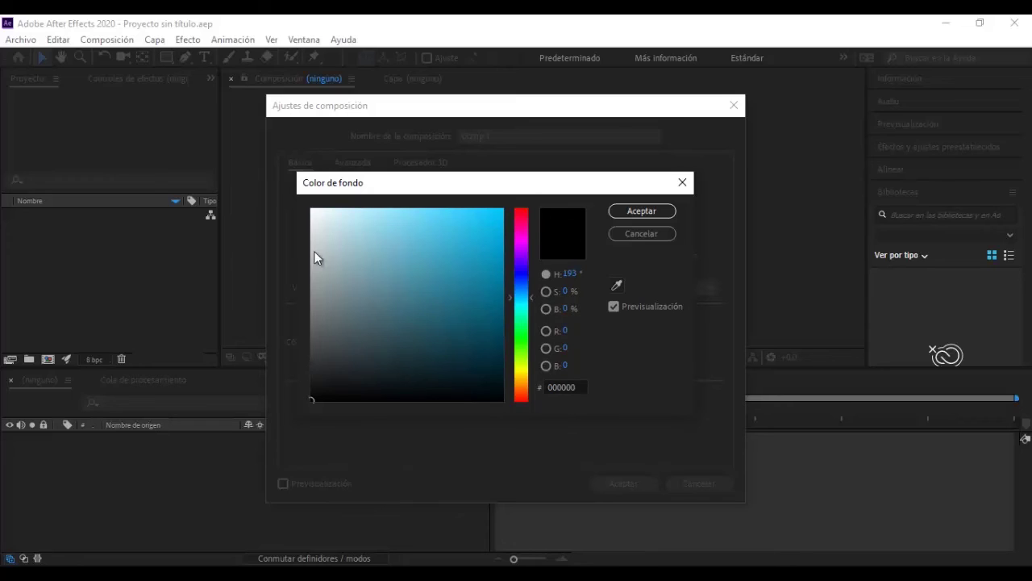
mouse_move(376, 267)
left_mouse_down()
mouse_move(371, 231)
mouse_move(304, 203)
left_mouse_up()
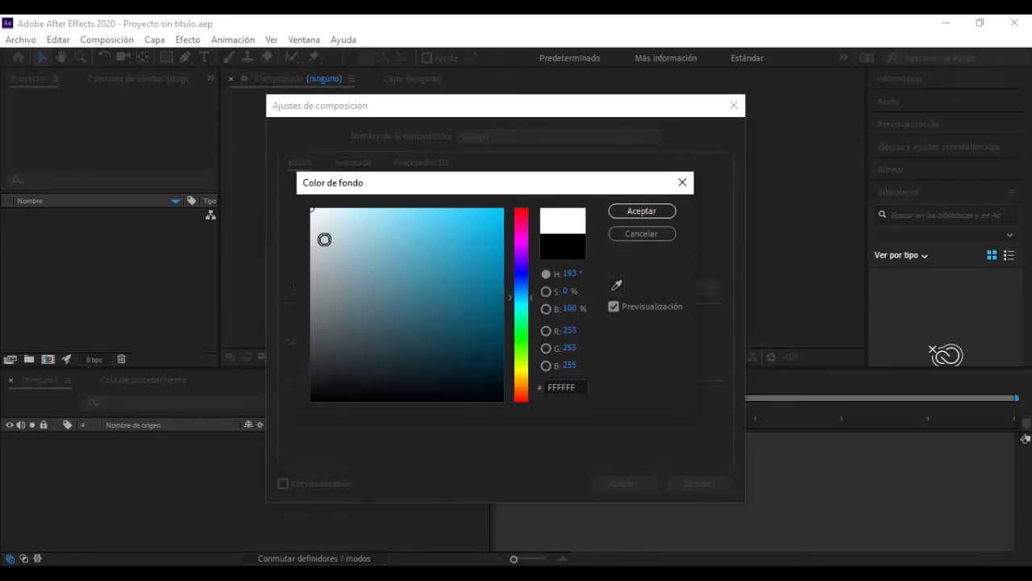
mouse_move(399, 289)
left_mouse_down()
mouse_move(320, 406)
mouse_move(334, 397)
left_mouse_up()
left_click(641, 211)
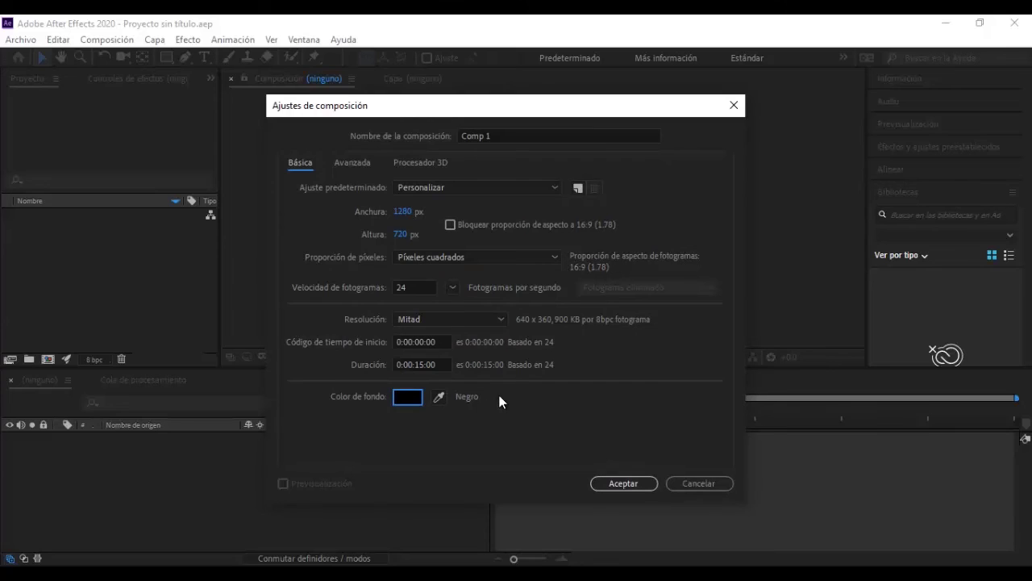
left_click_drag(518, 114, 530, 109)
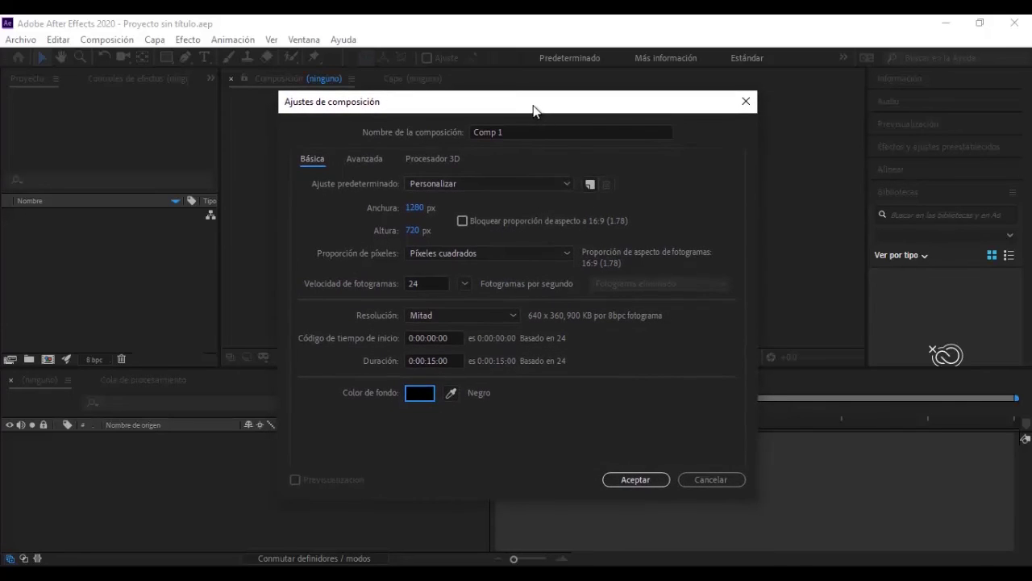
left_click(633, 481)
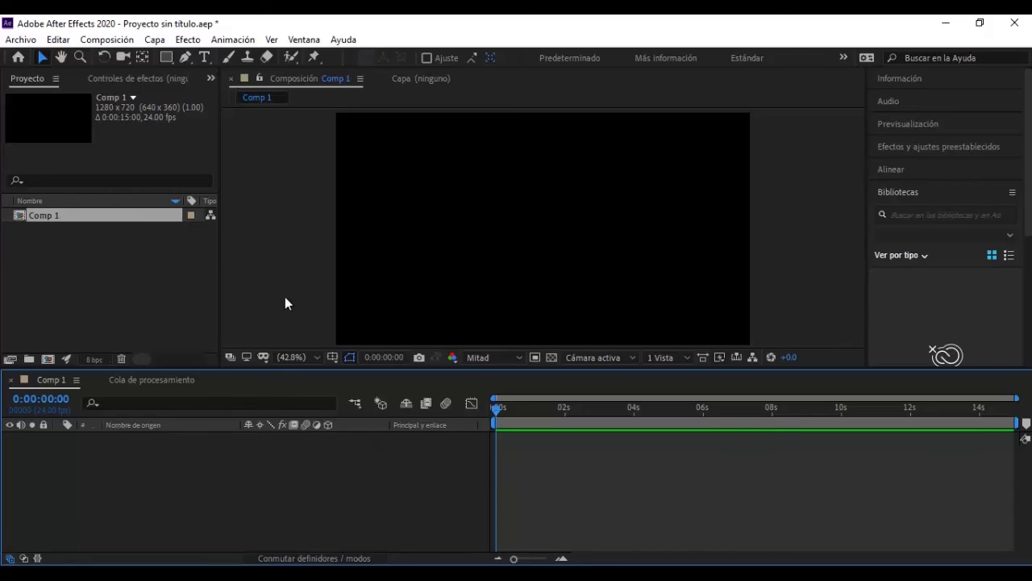
left_click(282, 299)
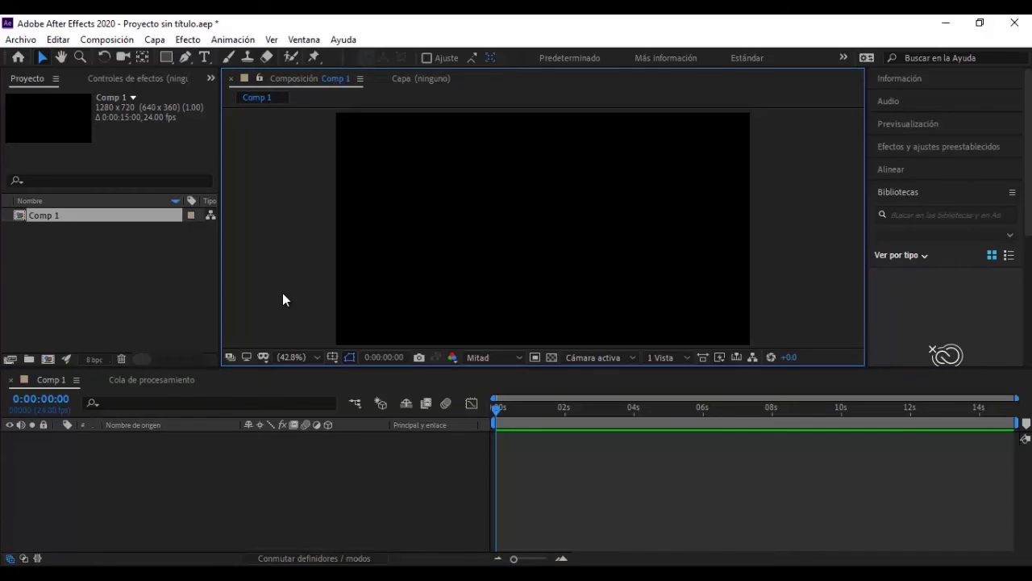
left_click(97, 281)
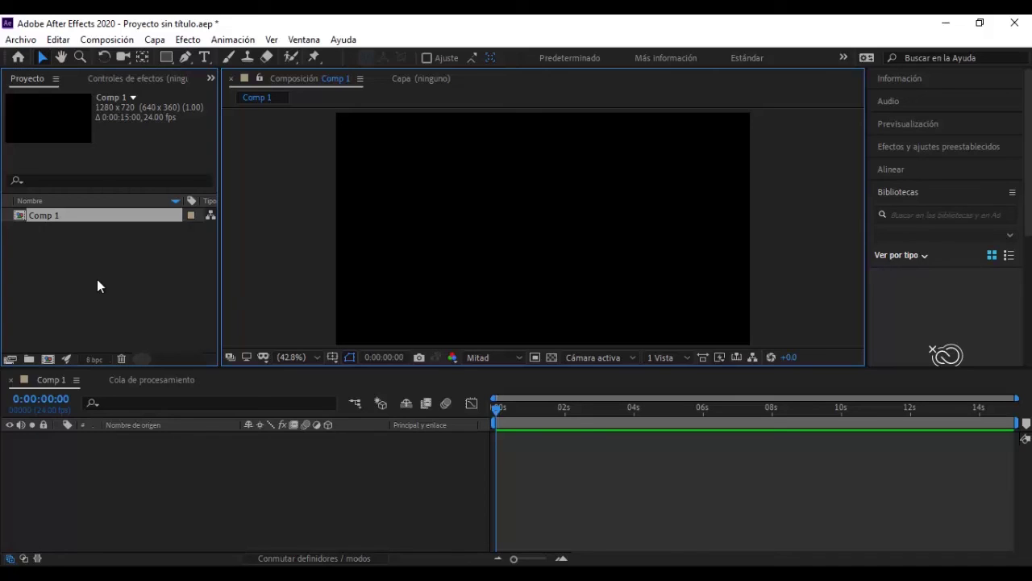
left_click(23, 216)
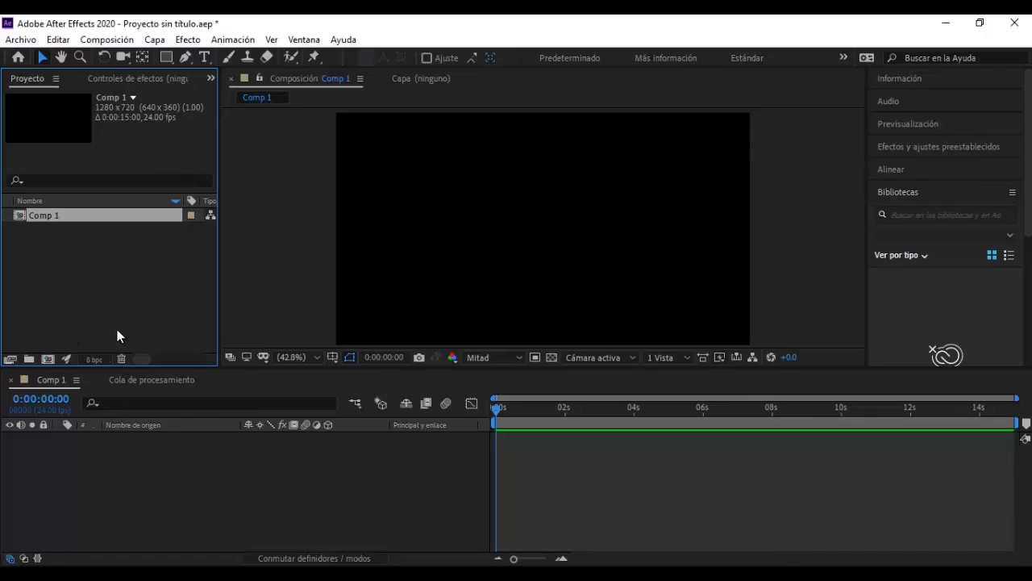
left_click(158, 463)
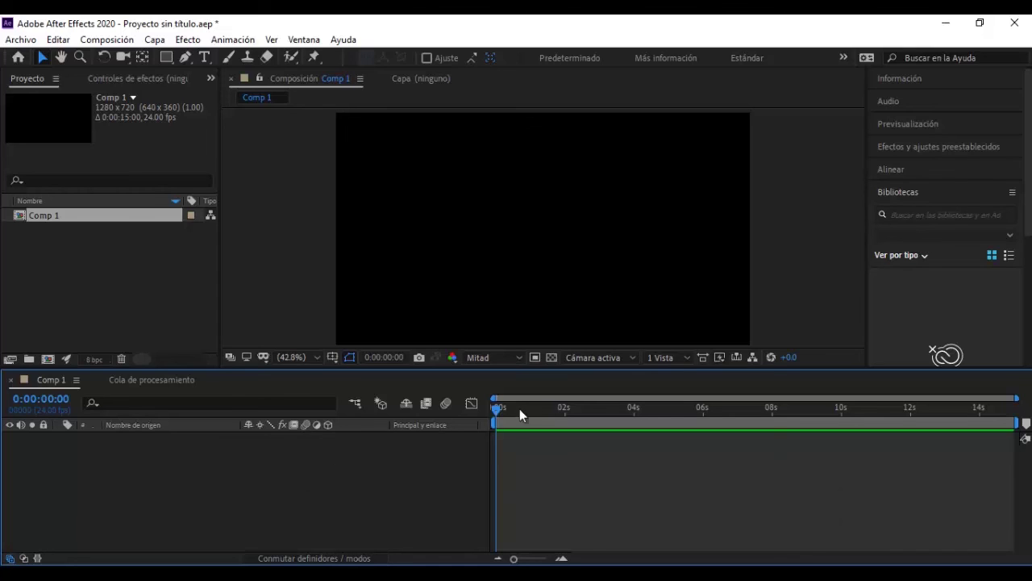
left_click_drag(496, 411, 389, 402)
left_click(491, 321)
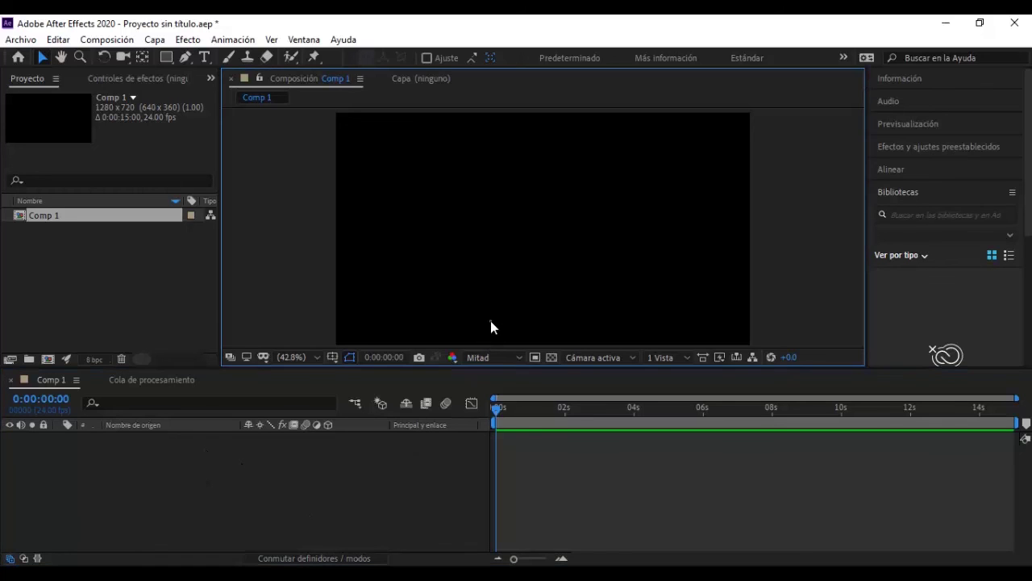
Step: Examine what the Alinear, Efectos y ajustes preestablecidos, Previsualización, Audio, Información, Párrafo and Carácter sections contain, and collapse them again
left_click(935, 276)
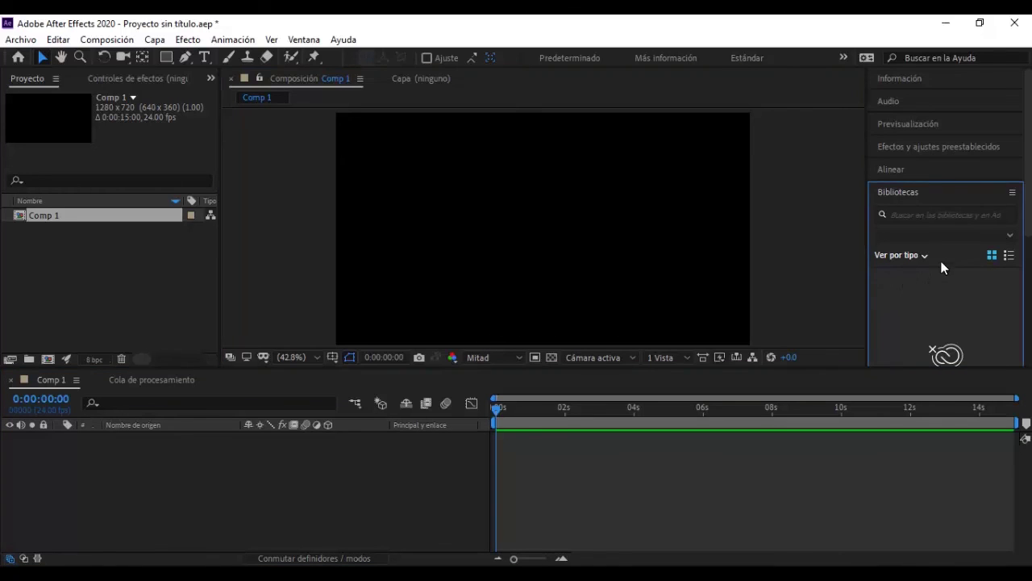
left_click(952, 169)
left_click(952, 148)
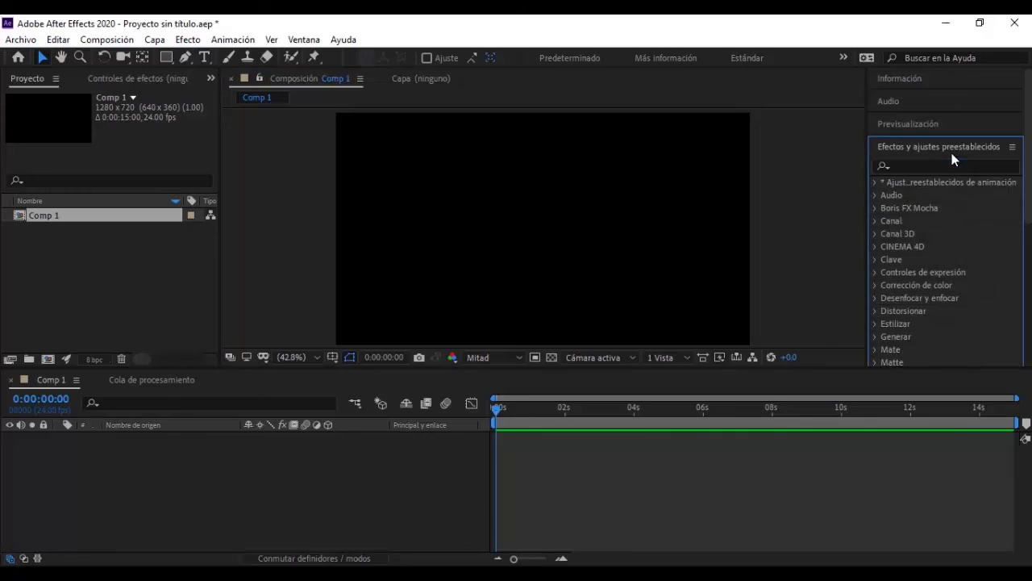
left_click(958, 126)
left_click(955, 103)
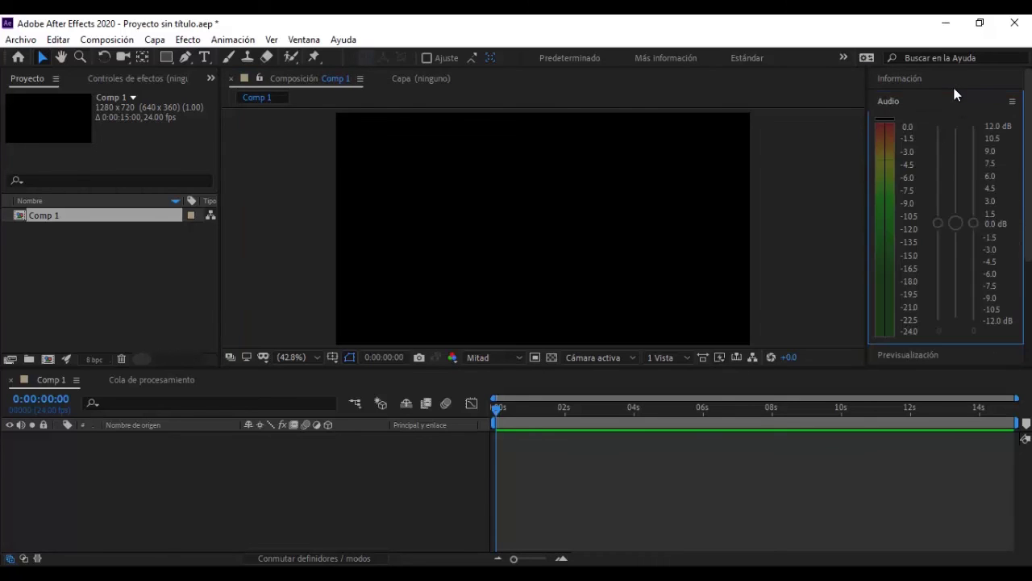
left_click(954, 86)
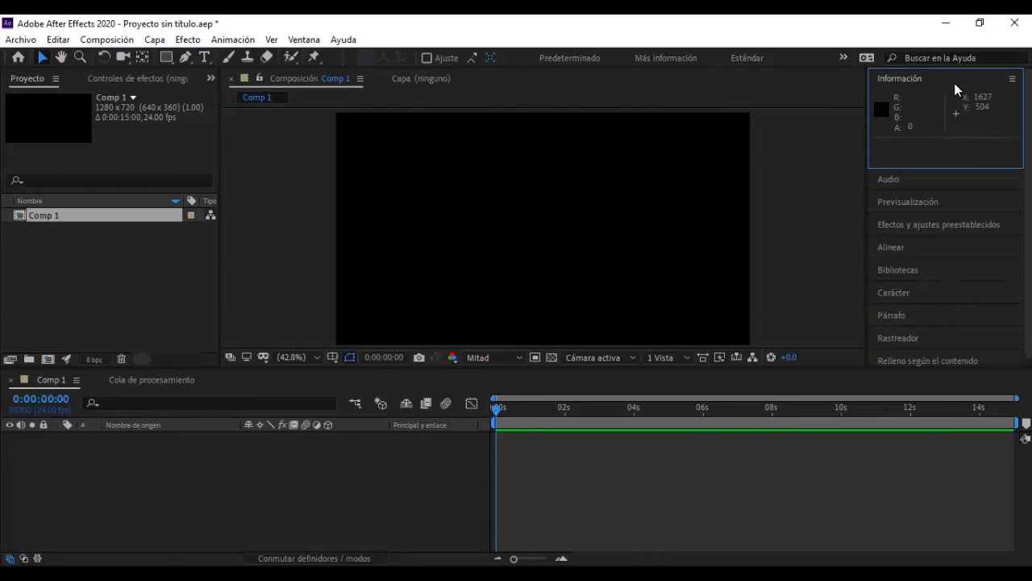
left_click(949, 183)
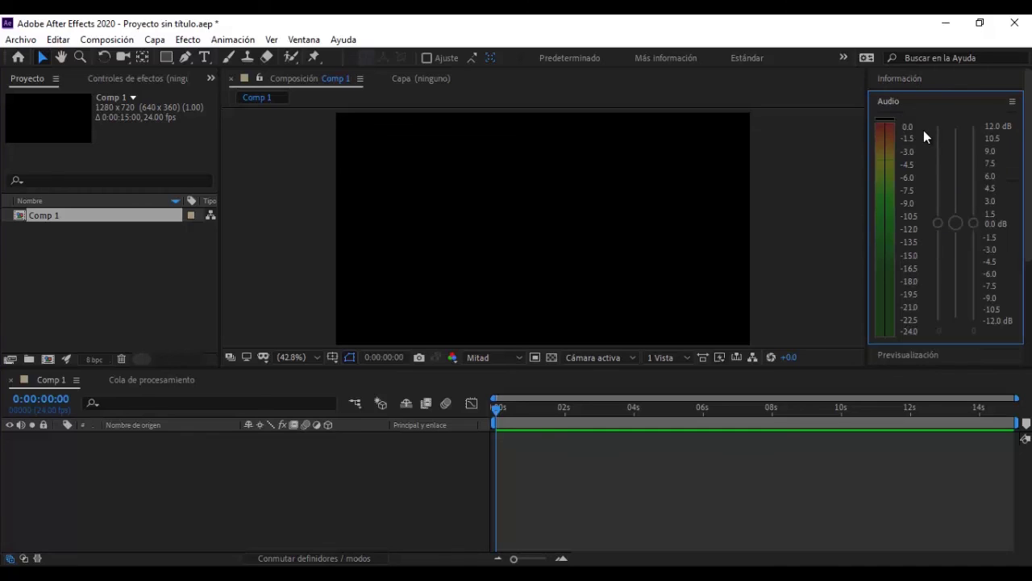
left_click(923, 102)
left_click(915, 169)
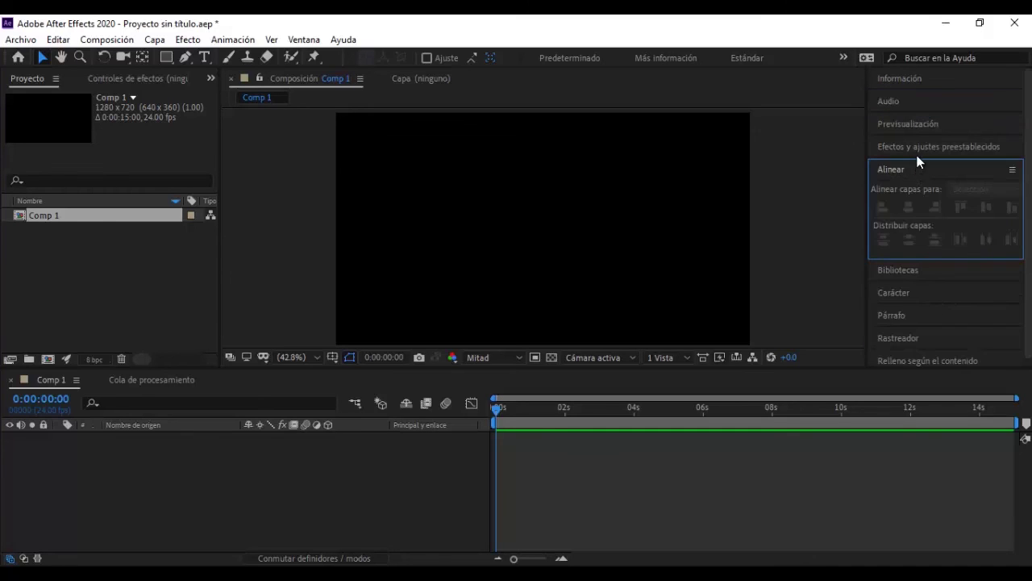
left_click(918, 146)
left_click(918, 146)
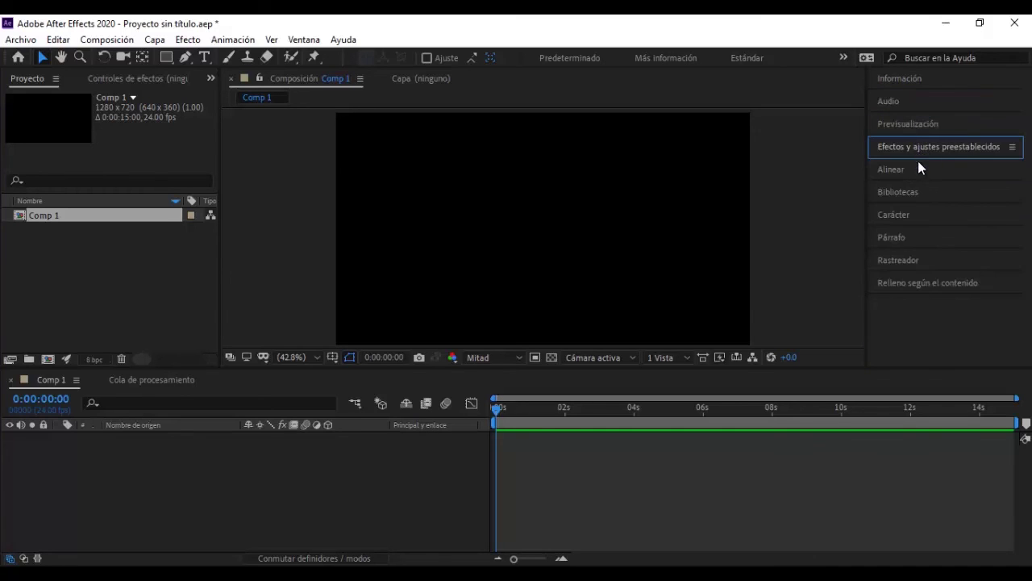
left_click(920, 237)
left_click(919, 215)
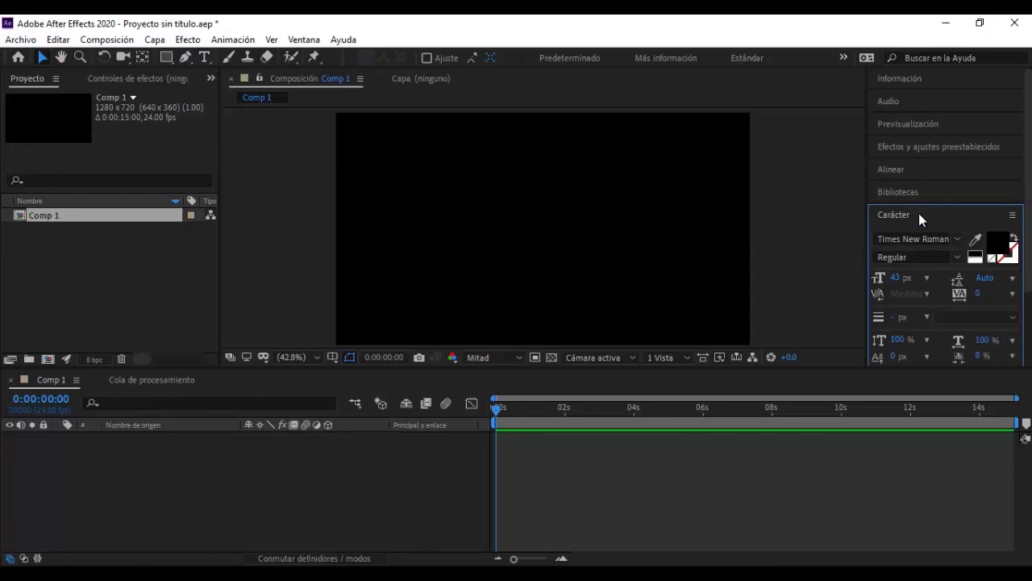
left_click(925, 216)
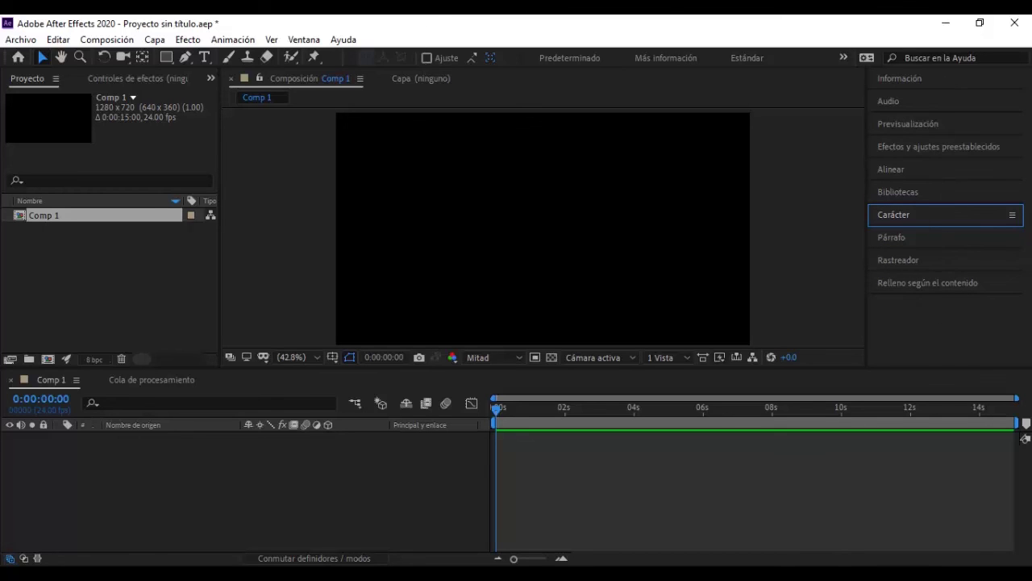
Step: Look through the complete list of workspace windows that can be shown or hidden
left_click(301, 39)
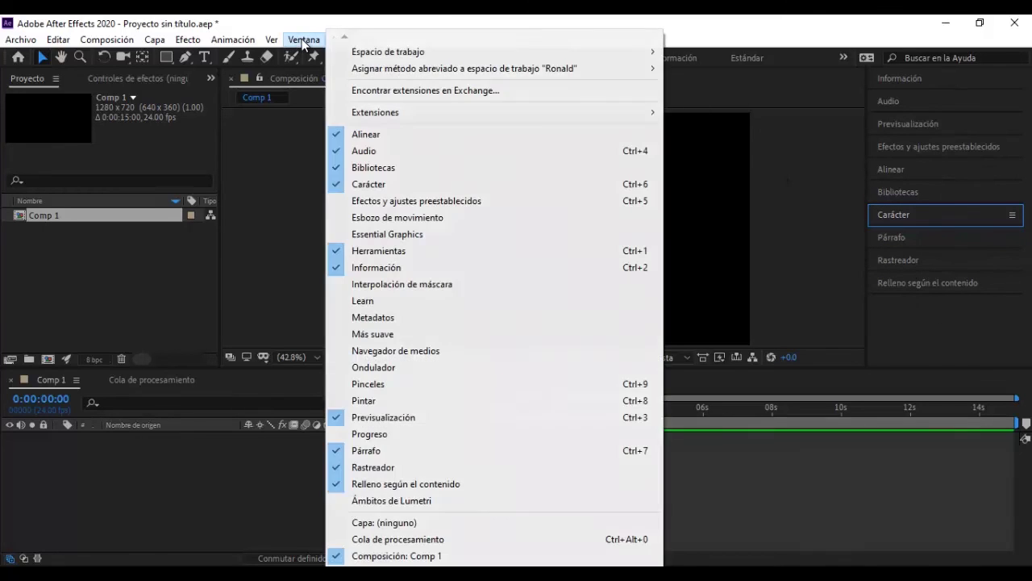
left_click(310, 41)
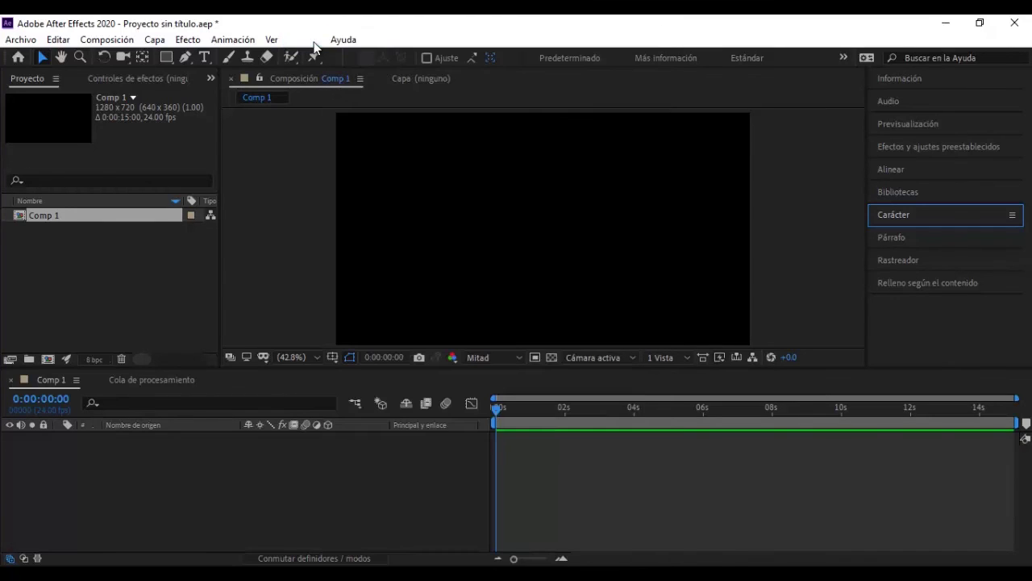
left_click(312, 42)
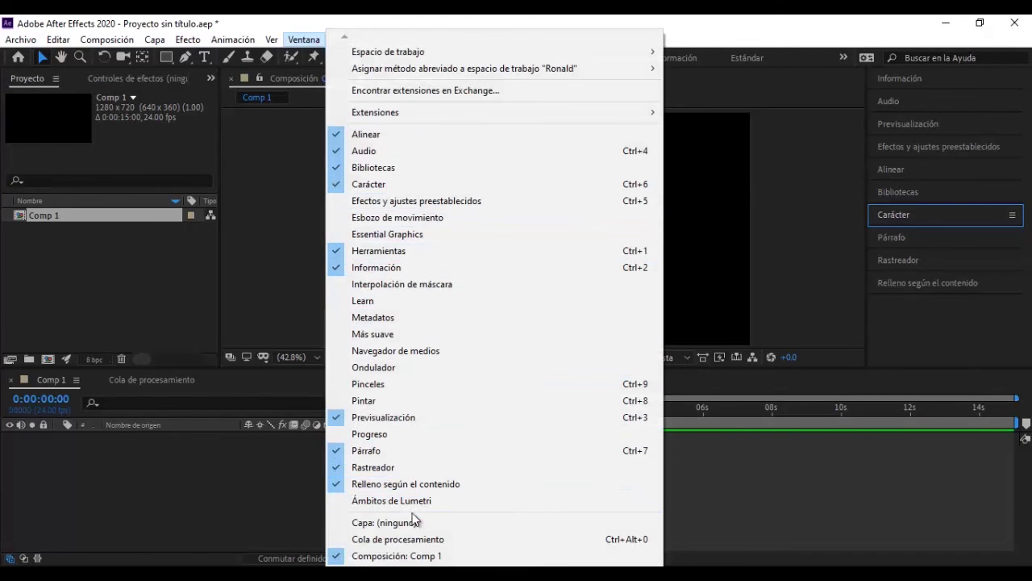
mouse_move(403, 564)
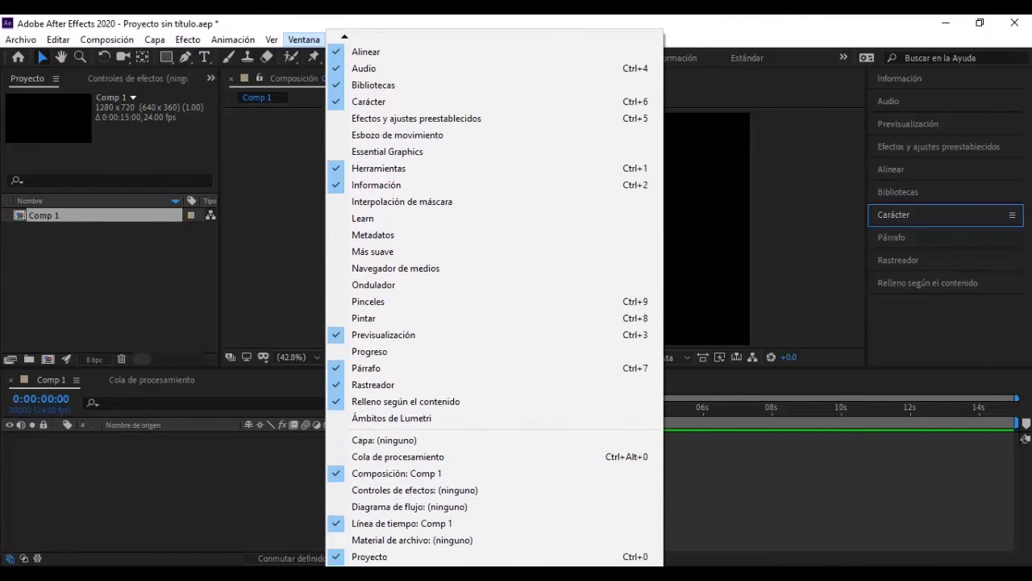